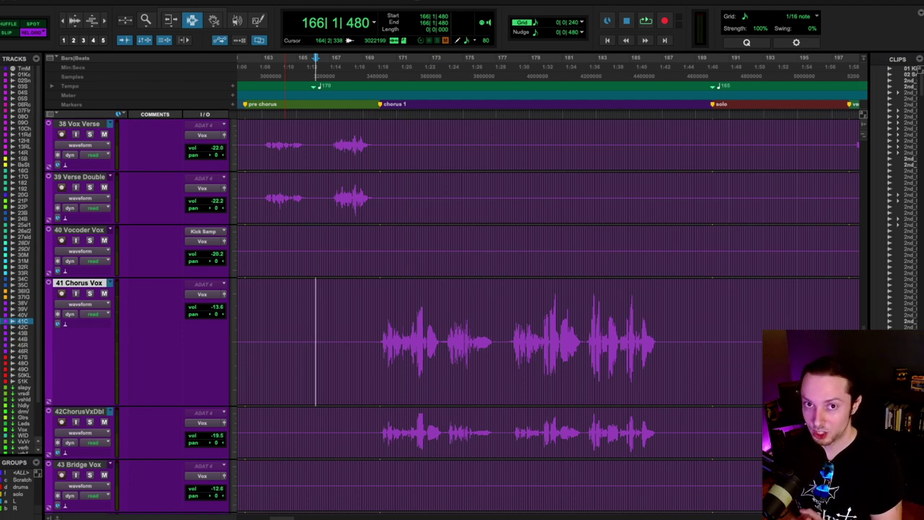
Play from bar 166 with Chorus Vox in volume view, zooming around the chorus, then stop
key(space)
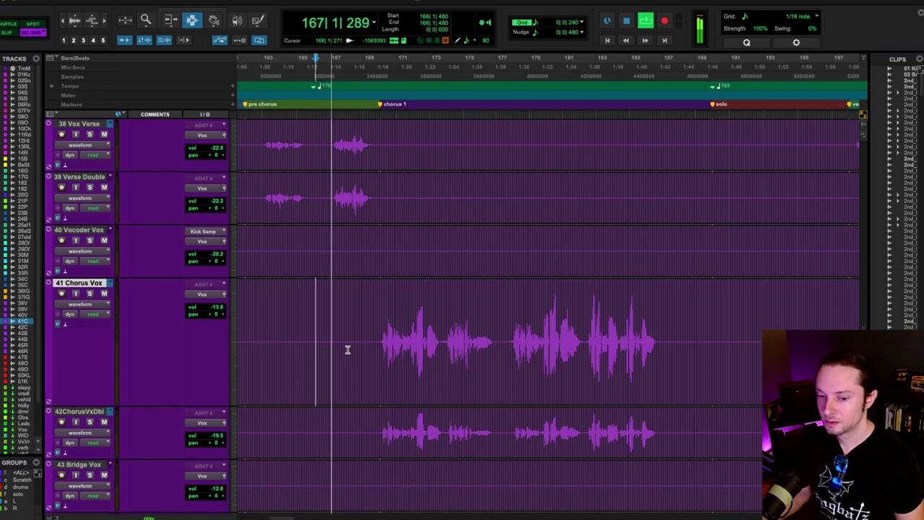
key(ctrl+minus)
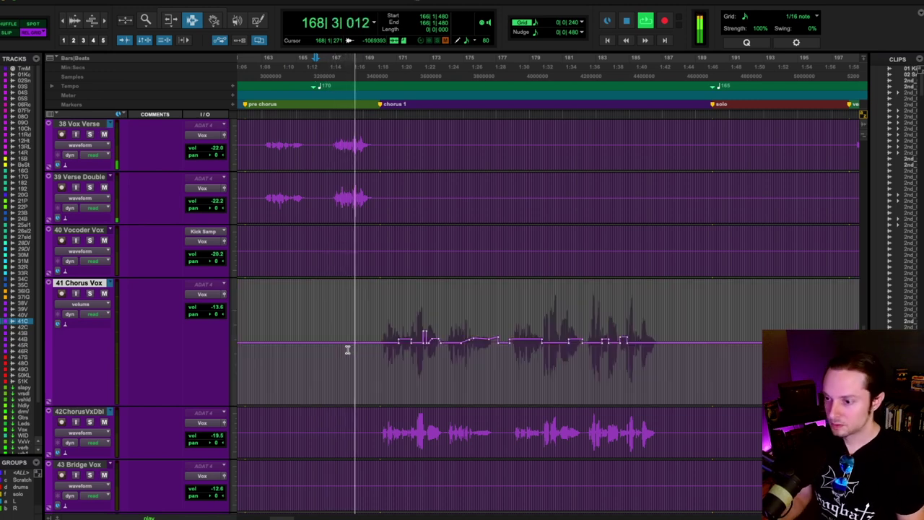
key(ctrl+bracketright)
key(ctrl+bracketright)
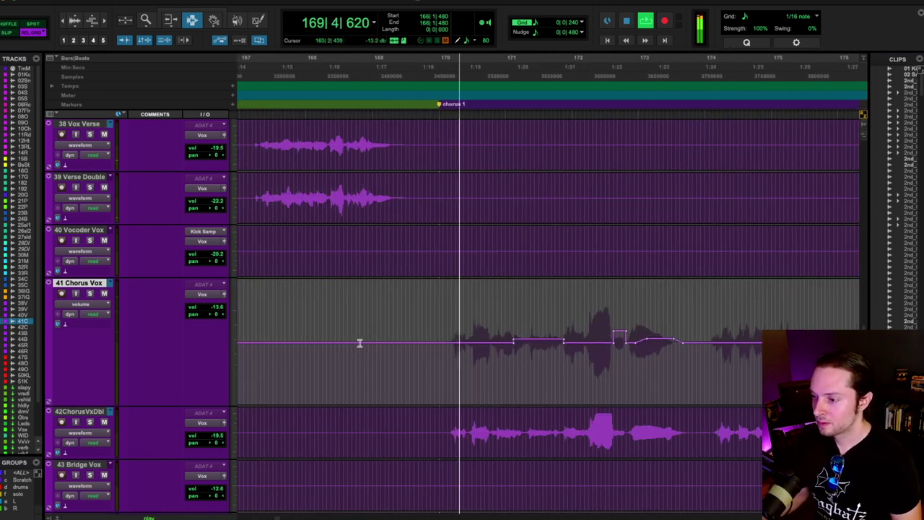
key(ctrl+bracketleft)
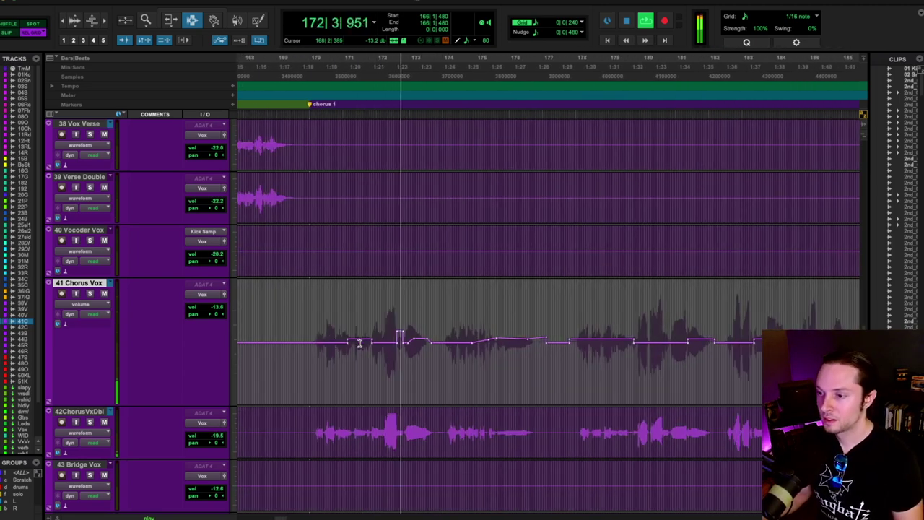
key(ctrl+bracketleft)
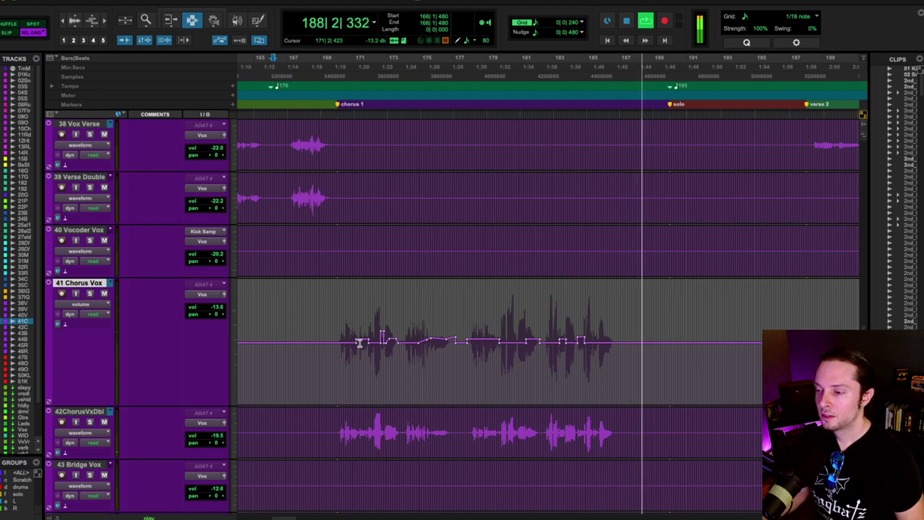
key(space)
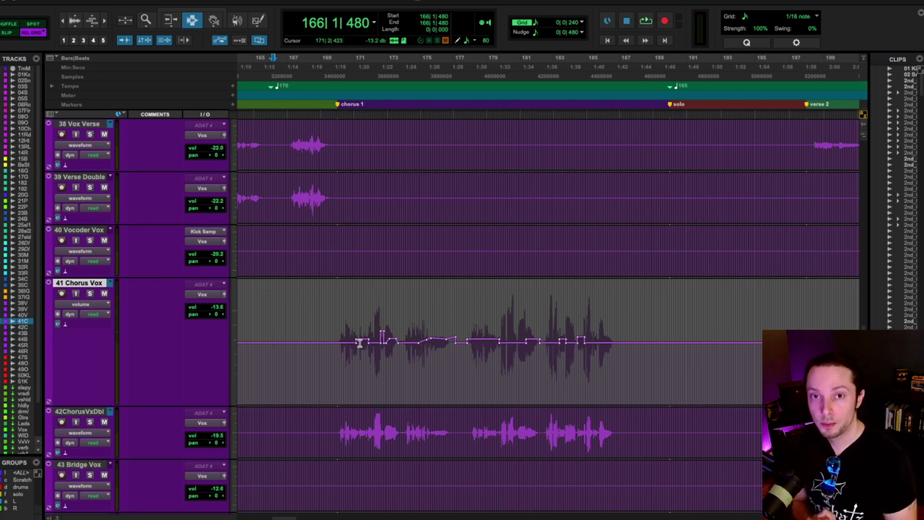
Select the chorus 1 range on Chorus Vox and clear its volume automation
click(339, 332)
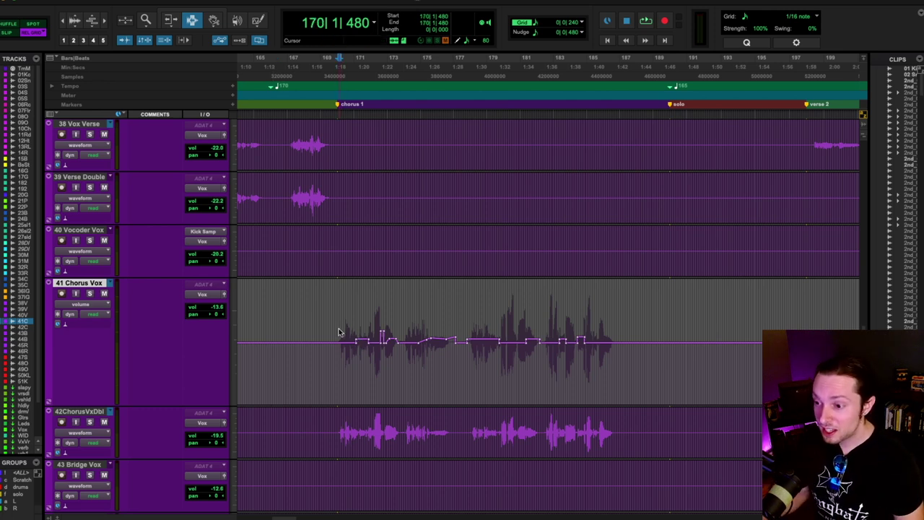
drag(339, 332, 608, 332)
key(Left)
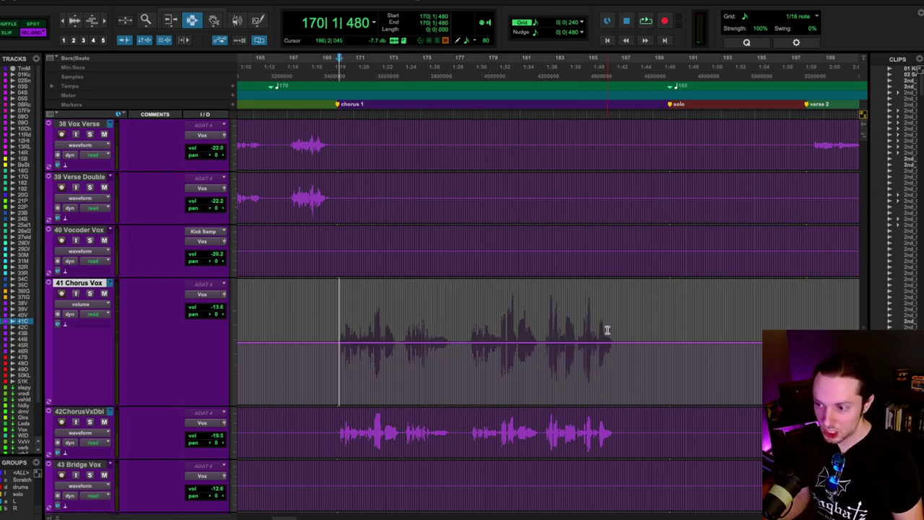
Bring up the Mix window, scrolled to show each track's inserts
key(ctrl+equal)
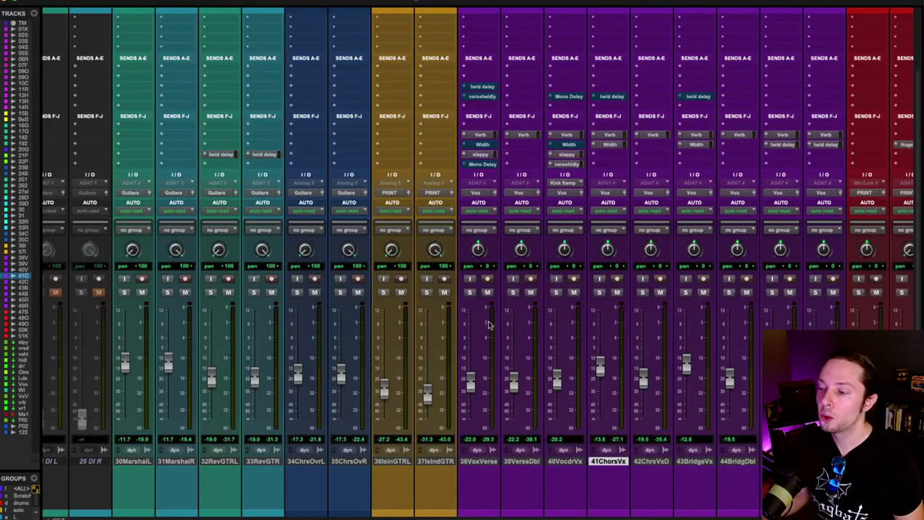
scroll(489, 325, right, 3)
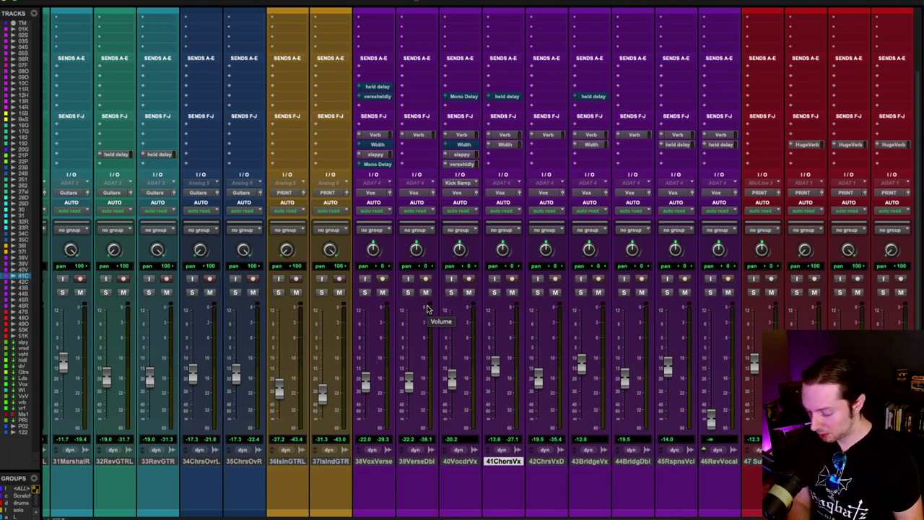
key(ctrl+equal)
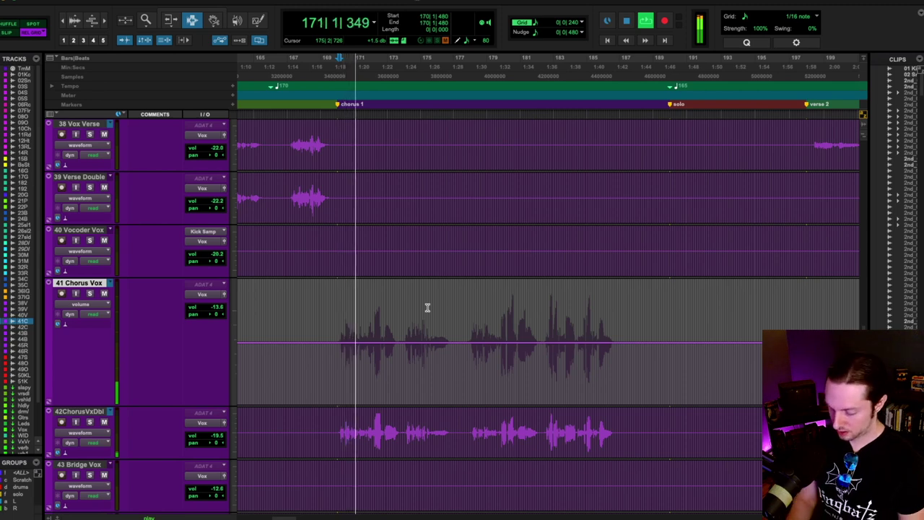
key(ctrl+equal)
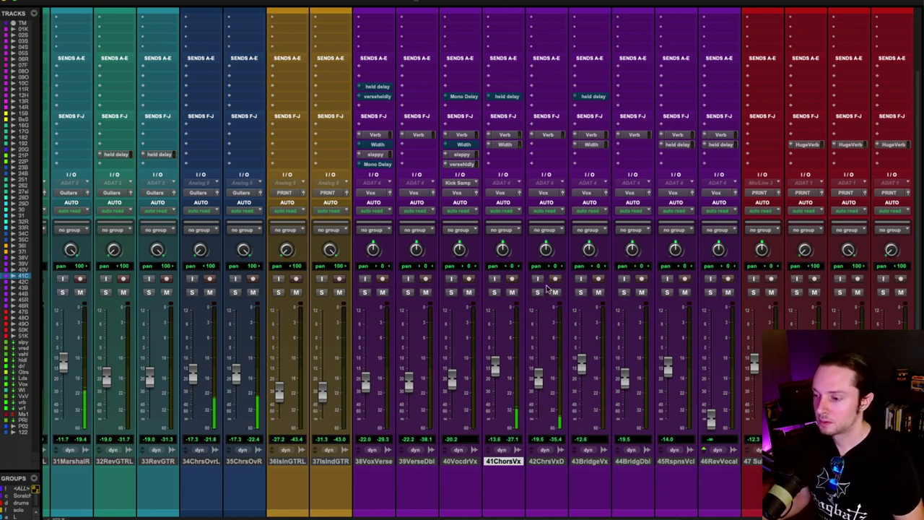
scroll(547, 289, up, 3)
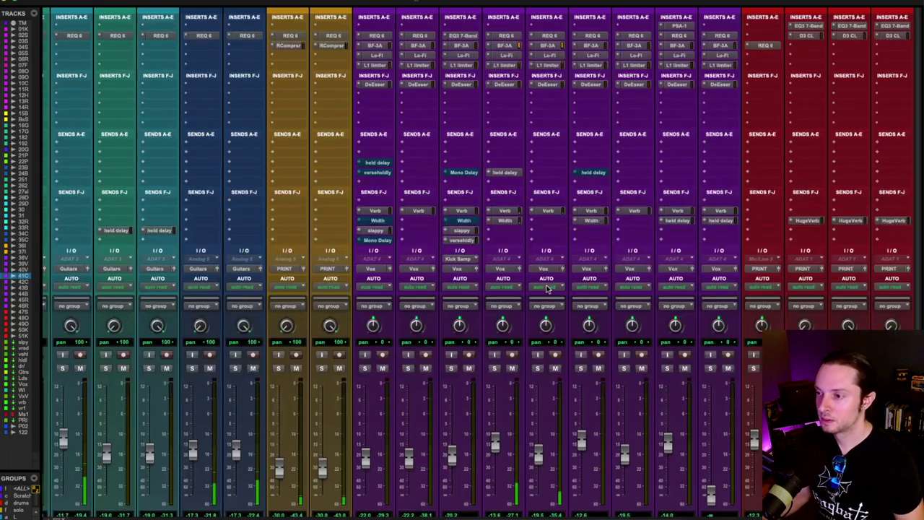
Check the BF-3A insert on 41 Chorus Vox, return to the Edit window, and select the Chorus Vox clip
click(506, 45)
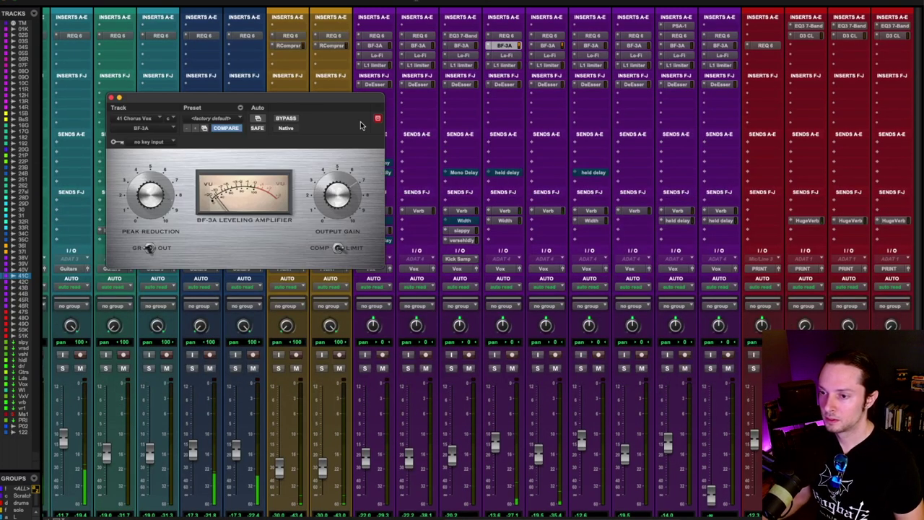
key(super+w)
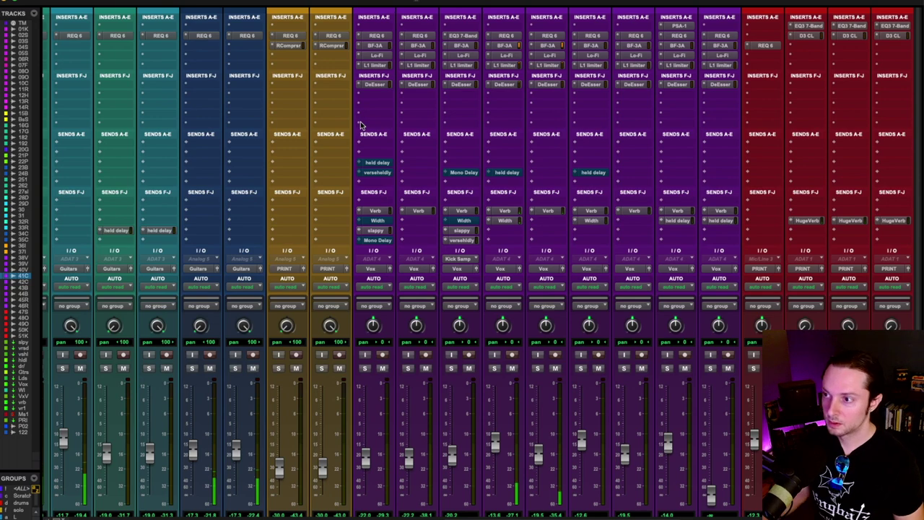
scroll(457, 148, down, 3)
key(super+equal)
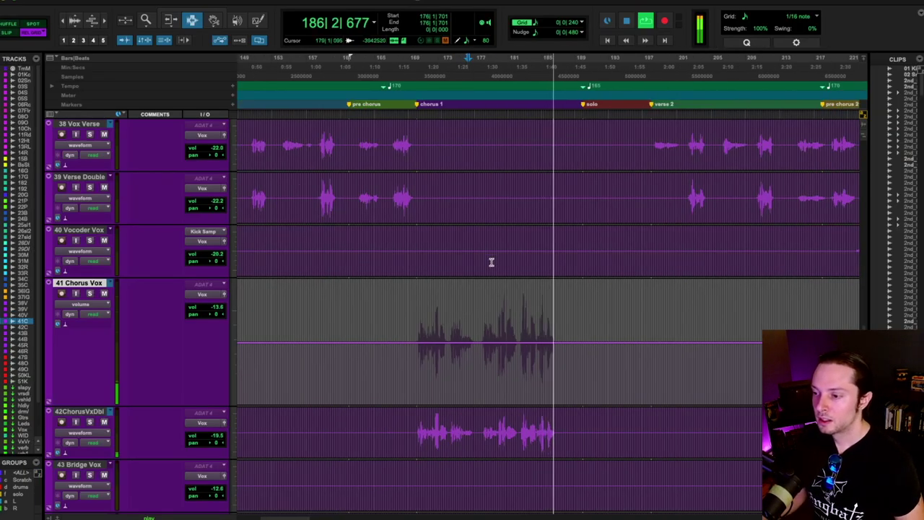
key(space)
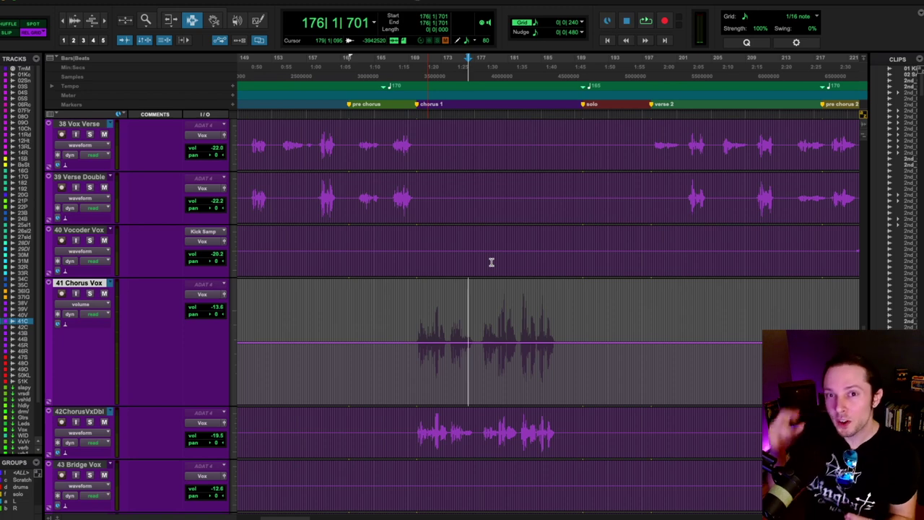
double_click(451, 332)
Zoom in on the restored Chorus Vox volume breakpoints in chorus 1
scroll(452, 332, up, 3)
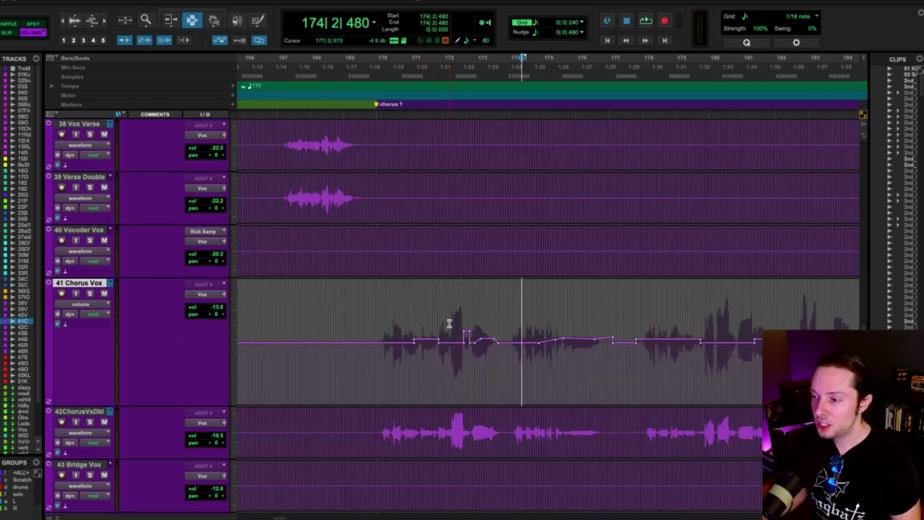
scroll(440, 322, right, 3)
scroll(426, 322, left, 3)
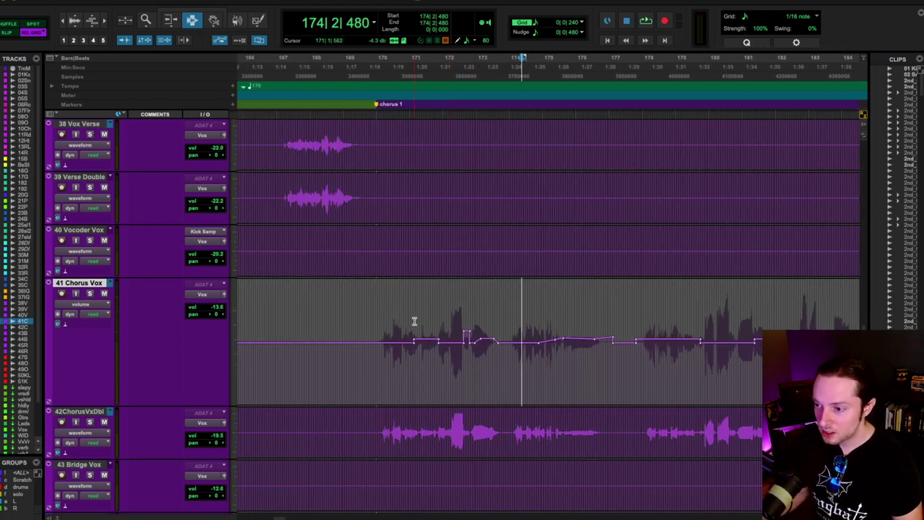
click(414, 321)
key(super+bracketright)
scroll(491, 320, right, 2)
drag(510, 322, 548, 325)
scroll(539, 325, left, 2)
Move to 172|2|000, zoom out over the whole chorus, then jump ahead to bar 183
click(545, 322)
scroll(535, 322, right, 2)
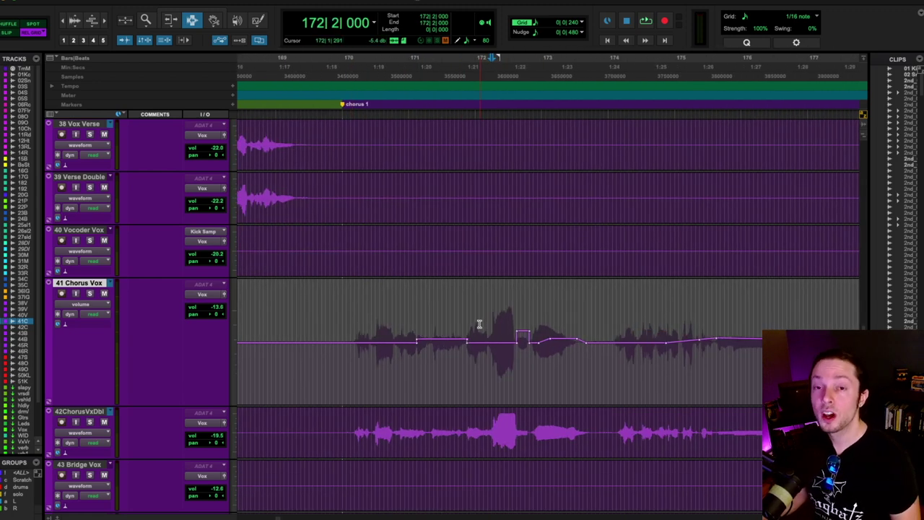
key(super+bracketleft)
key(super+bracketleft)
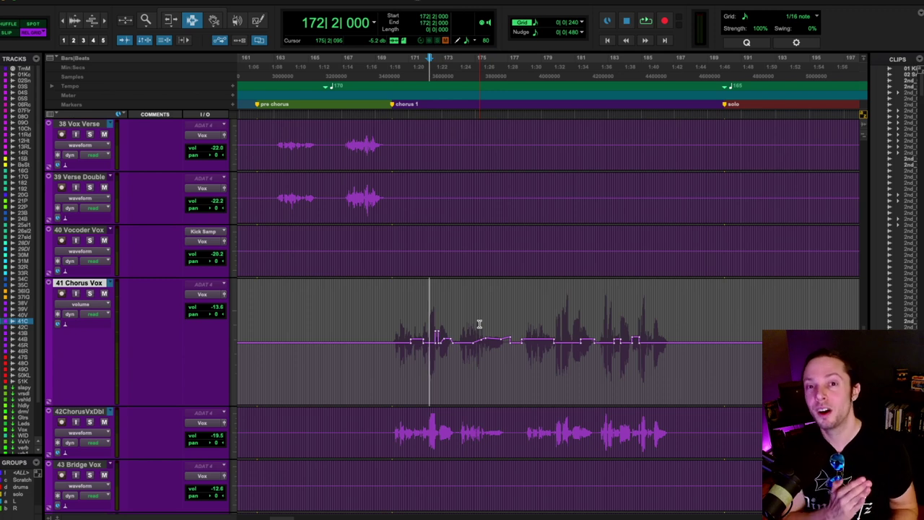
key(KP_Decimal)
key(KP_2)
key(KP_Decimal)
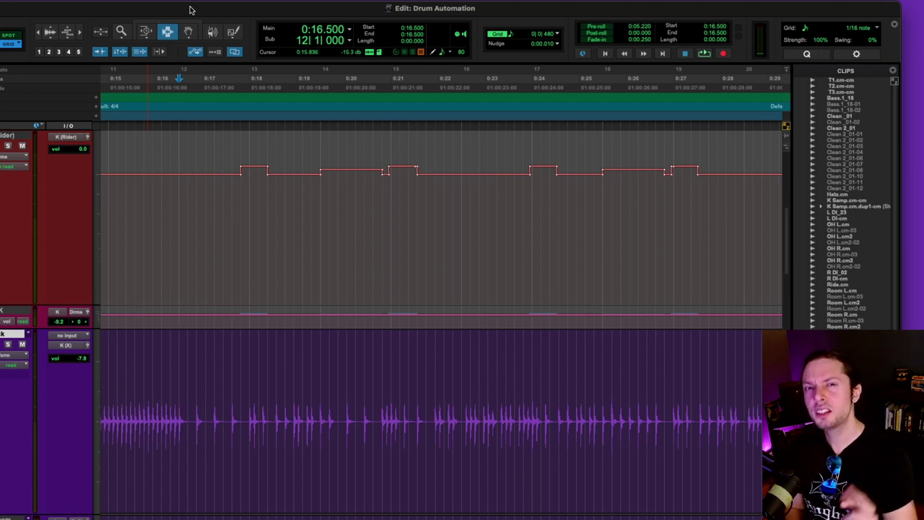
key(space)
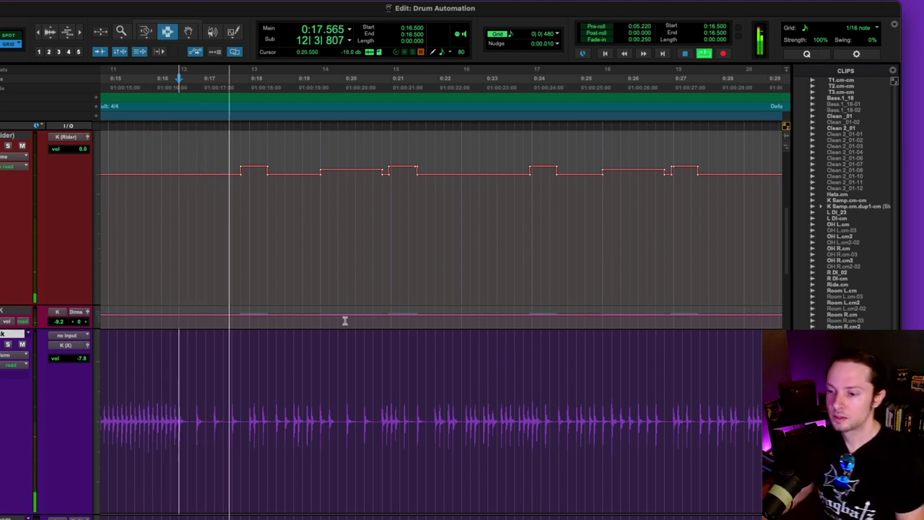
key(r)
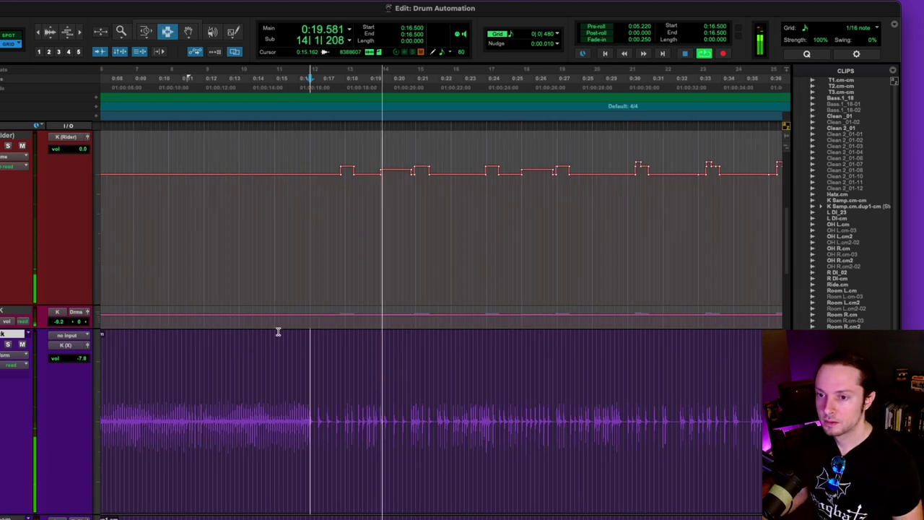
scroll(278, 331, right, 3)
scroll(278, 332, right, 3)
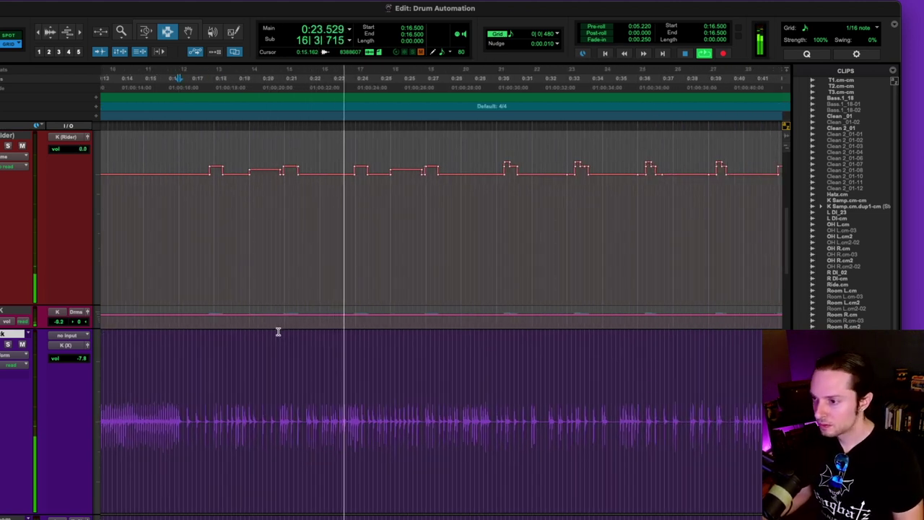
scroll(279, 332, right, 3)
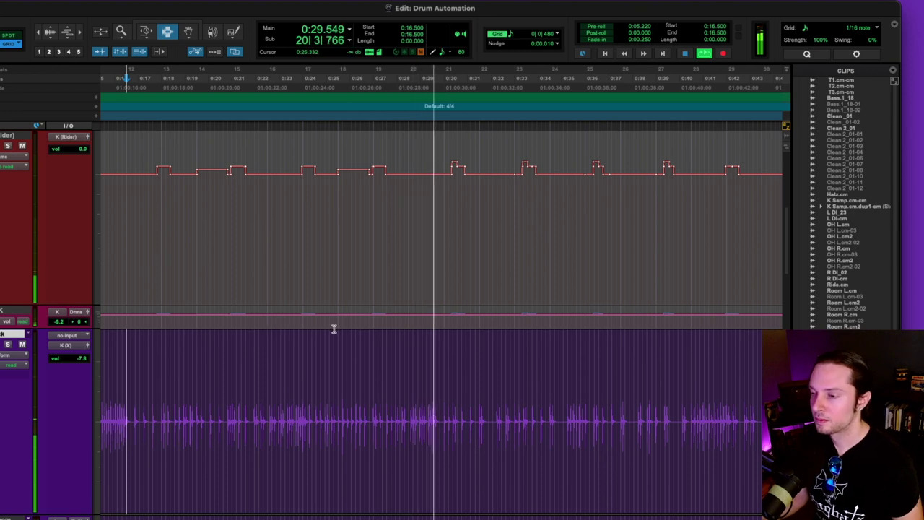
scroll(333, 329, right, 4)
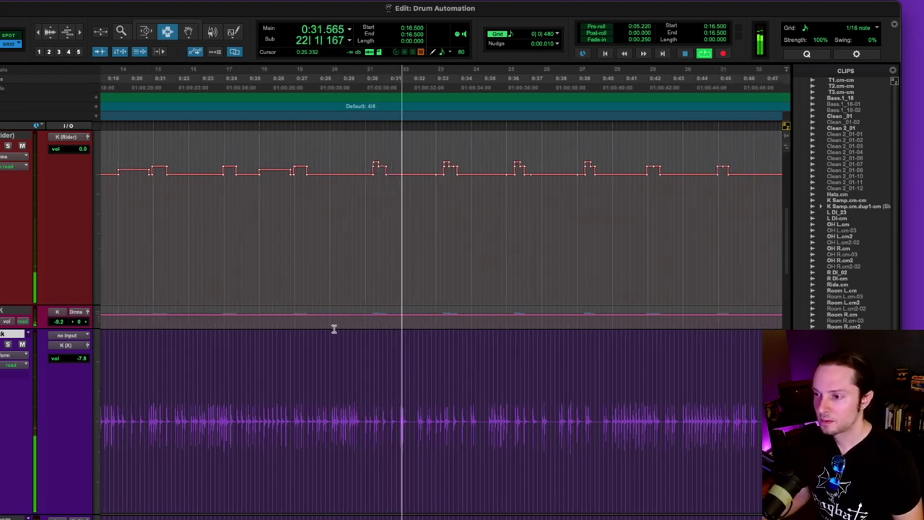
scroll(334, 329, left, 3)
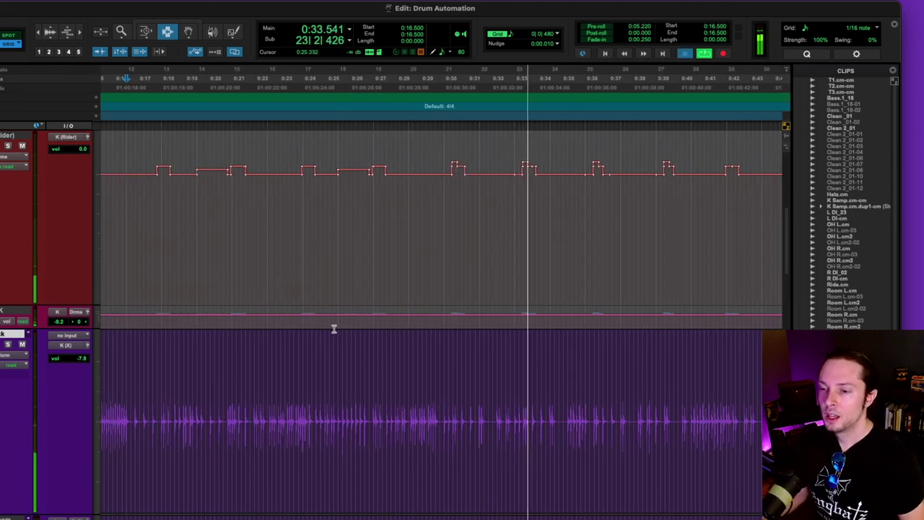
key(space)
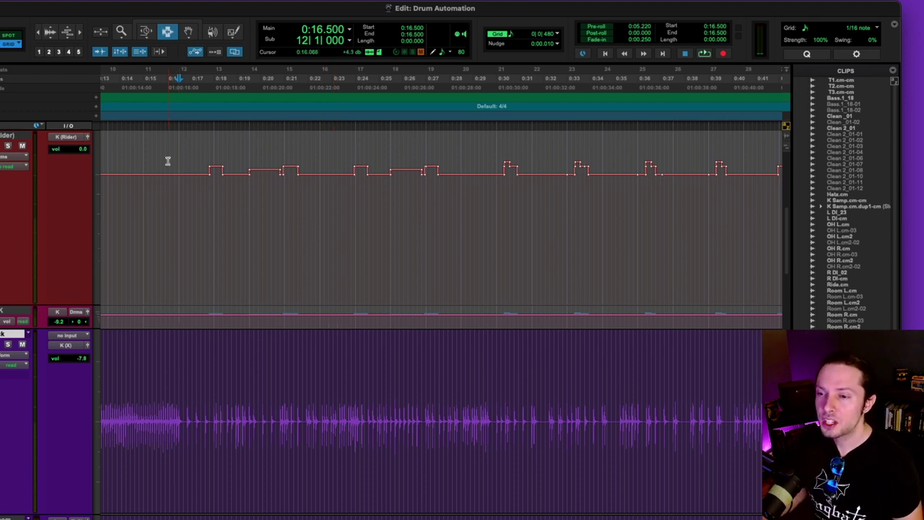
drag(187, 169, 411, 173)
Clear the K (Rider) volume automation from 0:16.875 to 0:34.312 and play the flattened range
scroll(410, 172, right, 2)
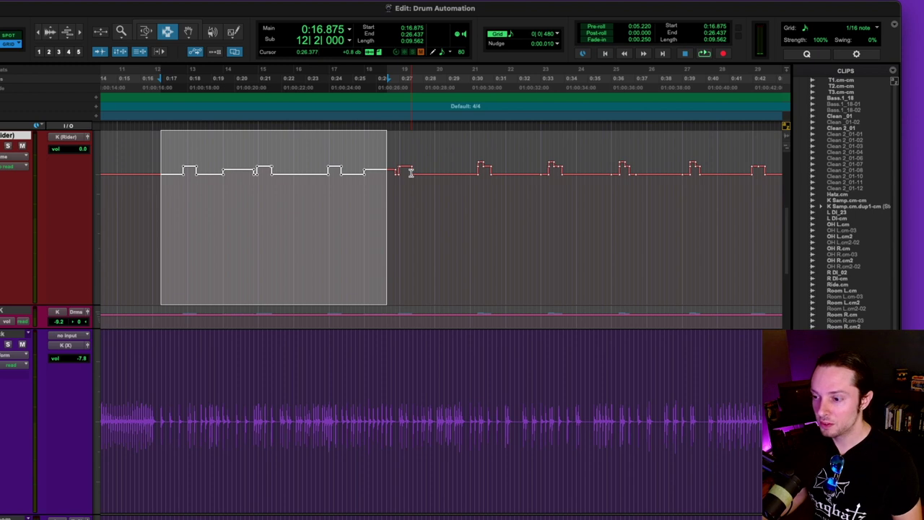
drag(547, 163, 571, 165)
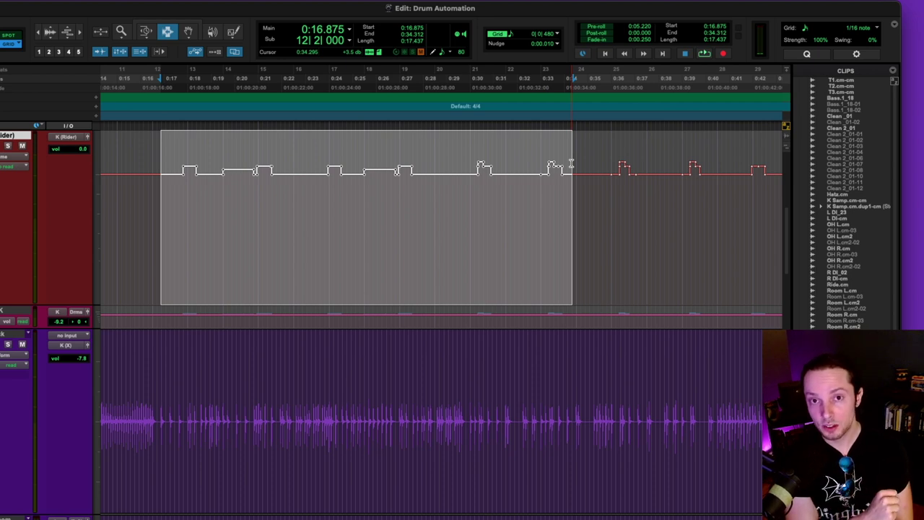
key(Delete)
key(space)
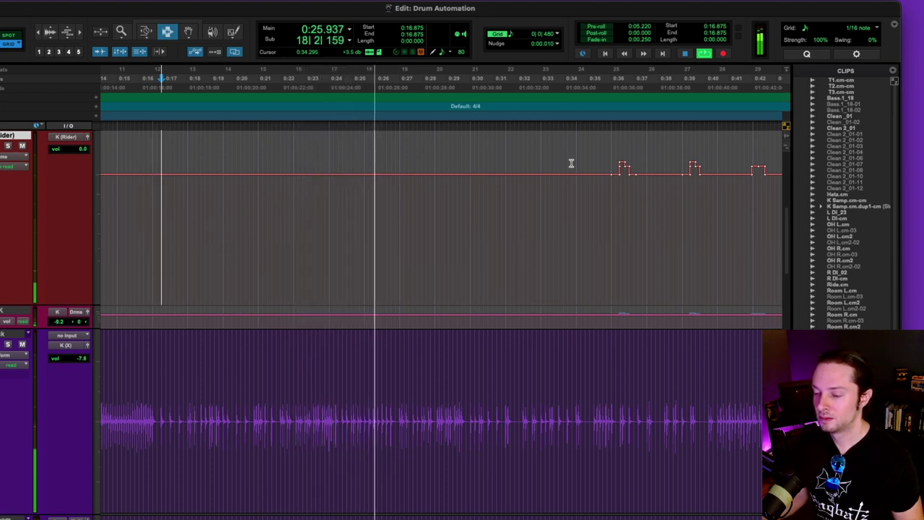
Stop playback, reselect 0:16.875–0:34.312, and undo the kick automation deletion
key(space)
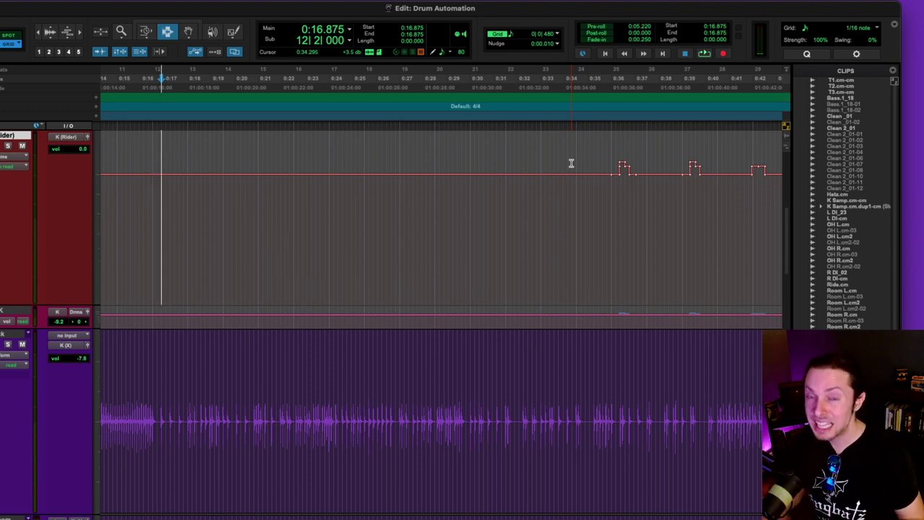
shift+click(572, 163)
key(super+v)
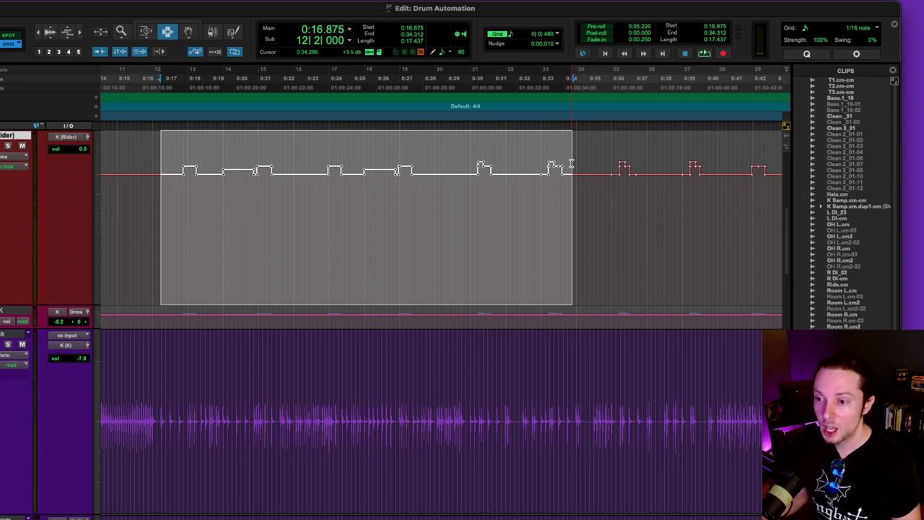
click(195, 161)
key(super+bracketright)
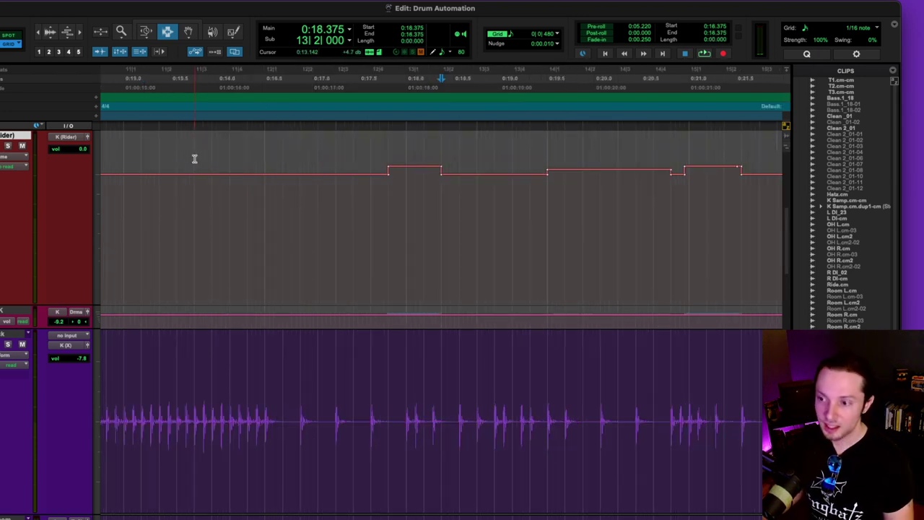
click(404, 159)
drag(405, 159, 427, 161)
click(572, 169)
drag(572, 169, 613, 172)
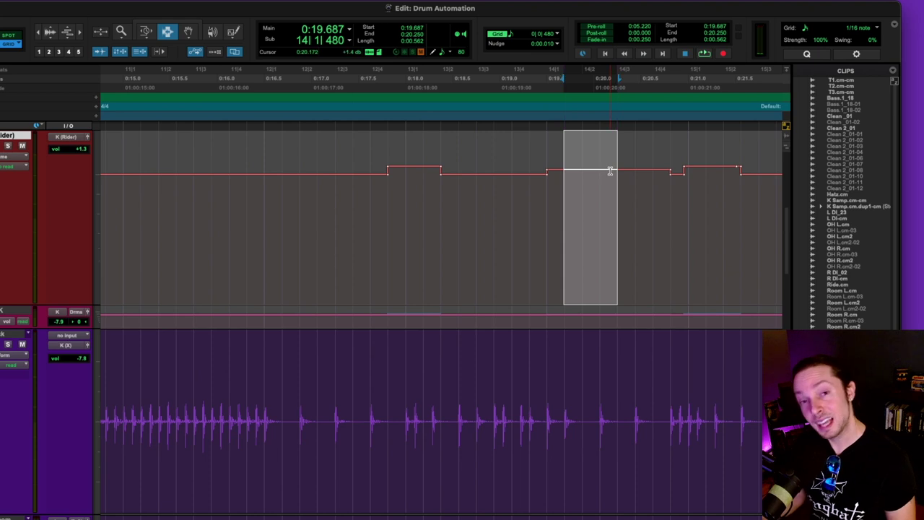
key(super+bracketleft)
click(528, 166)
click(419, 164)
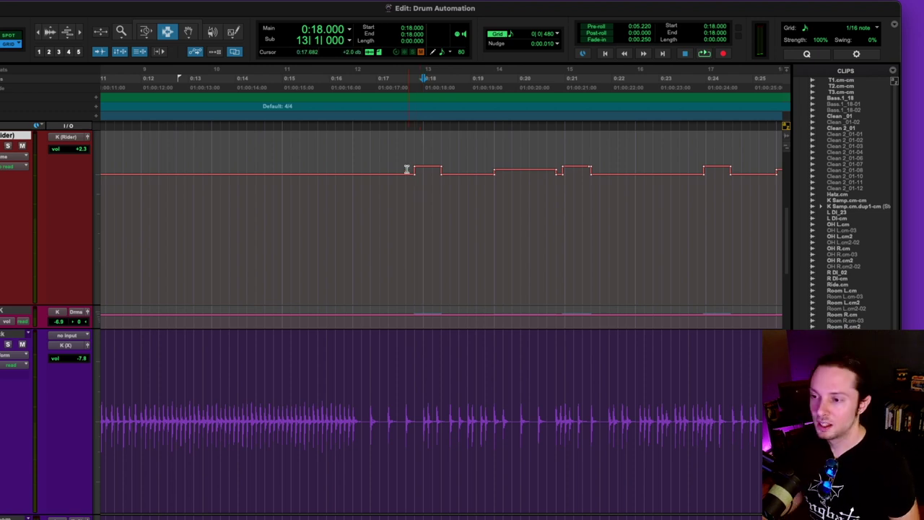
Play the kick volume automation from 0:16.312, then stop
click(348, 169)
key(space)
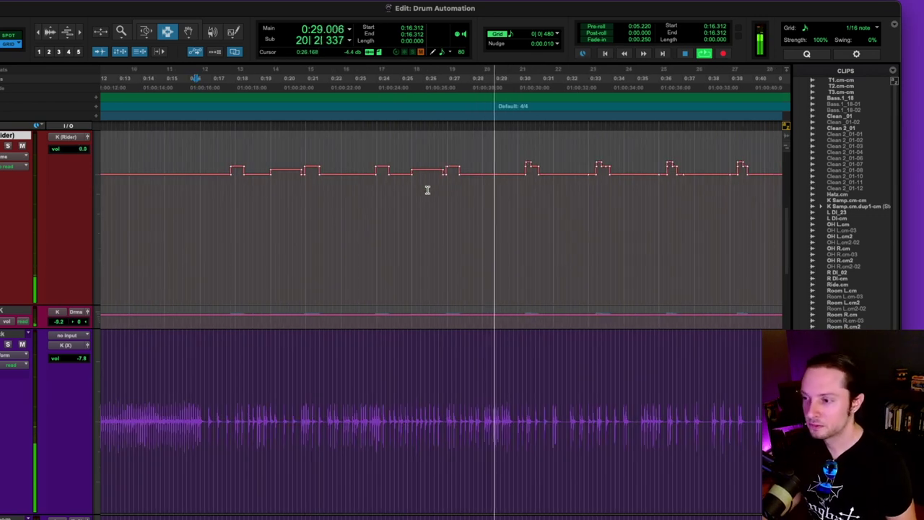
key(space)
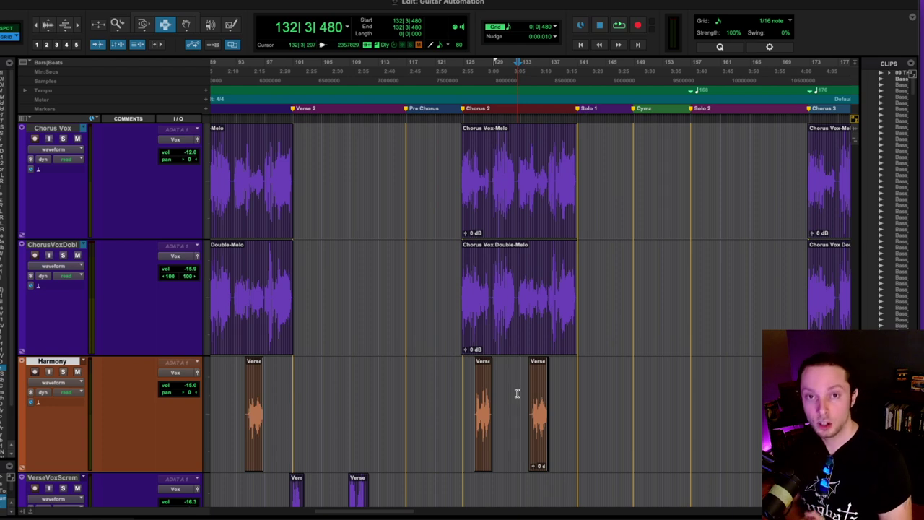
Start playback and zoom the timeline in on the lead guitar solo section
key(space)
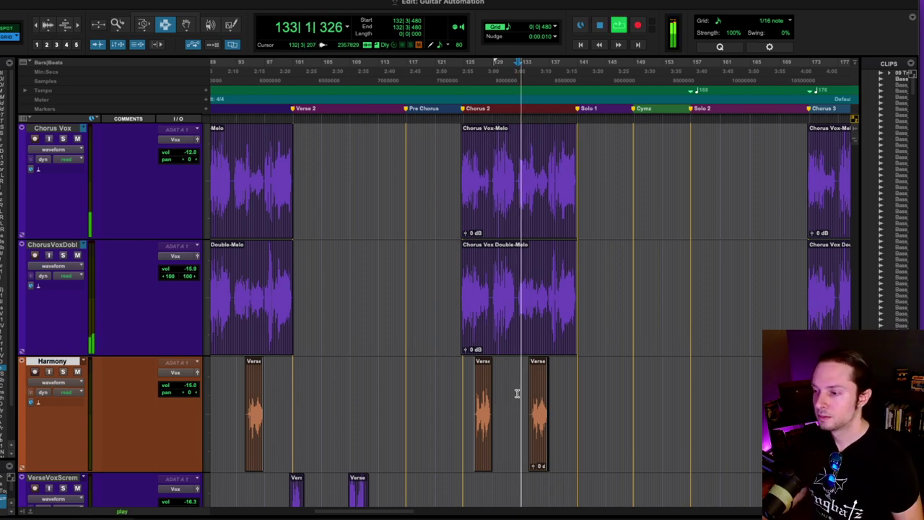
key(super+bracketright)
key(super+bracketright)
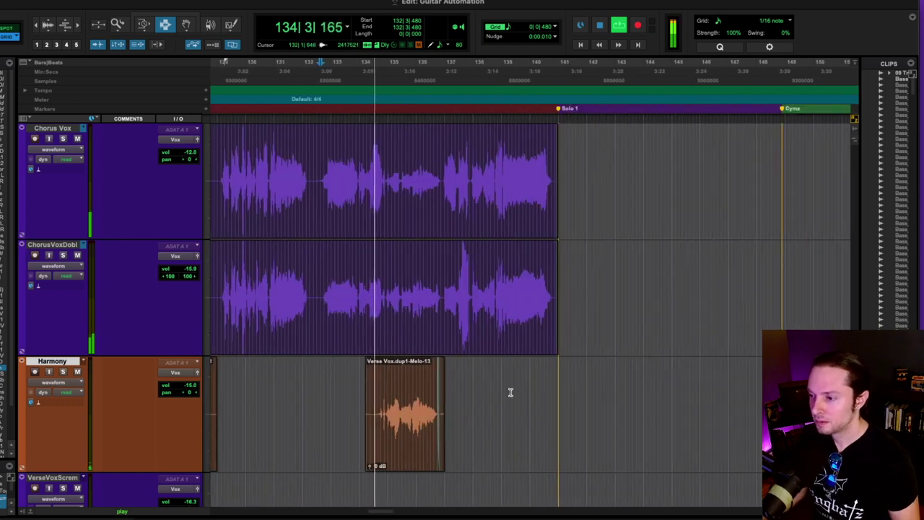
key(super+bracketleft)
key(super+bracketleft)
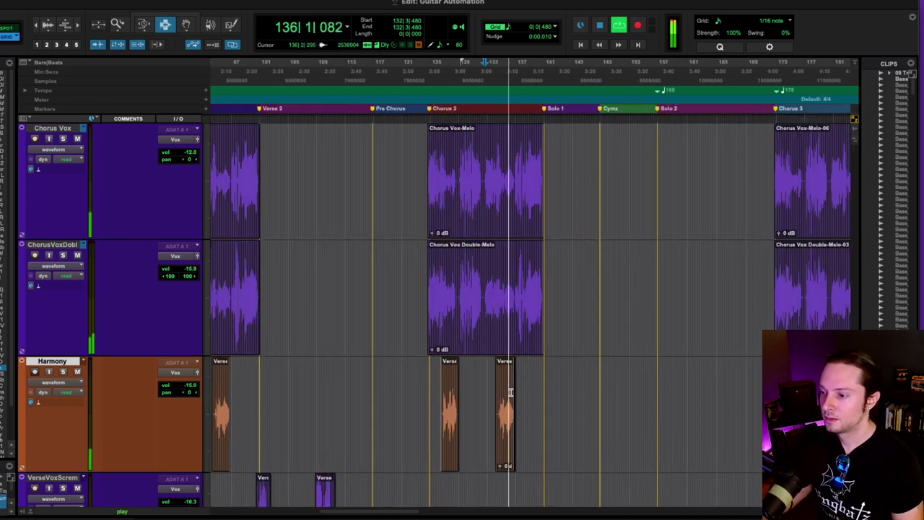
key(super+bracketright)
scroll(535, 374, down, 5)
scroll(572, 357, up, 10)
scroll(572, 357, up, 8)
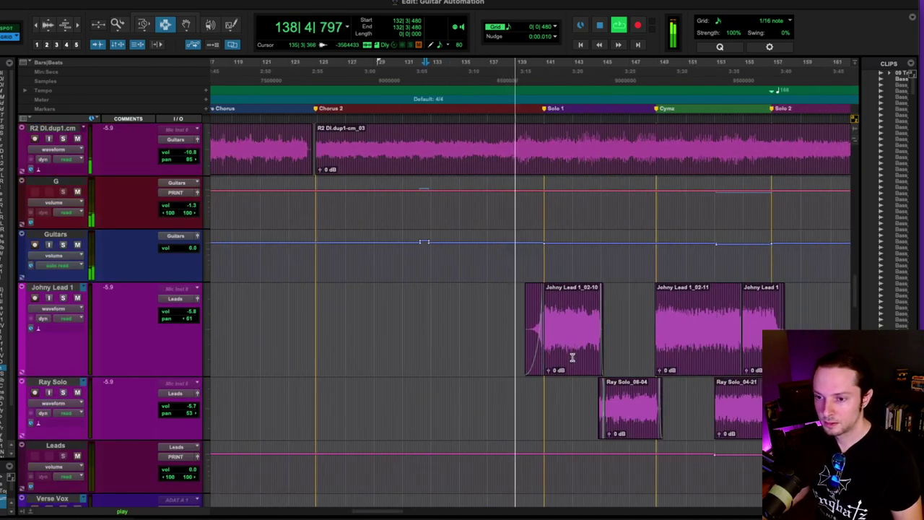
scroll(465, 336, right, 3)
key(super+bracketleft)
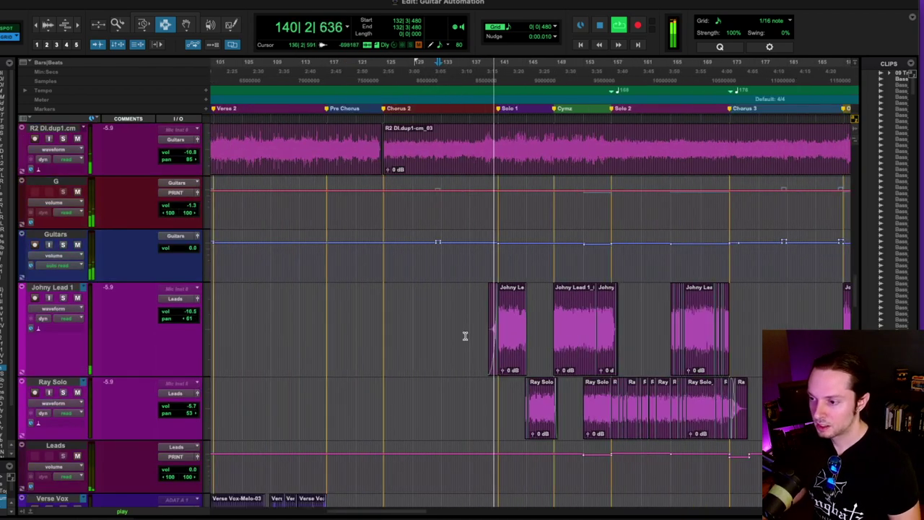
key(super+bracketright)
key(super+bracketright)
scroll(465, 336, right, 2)
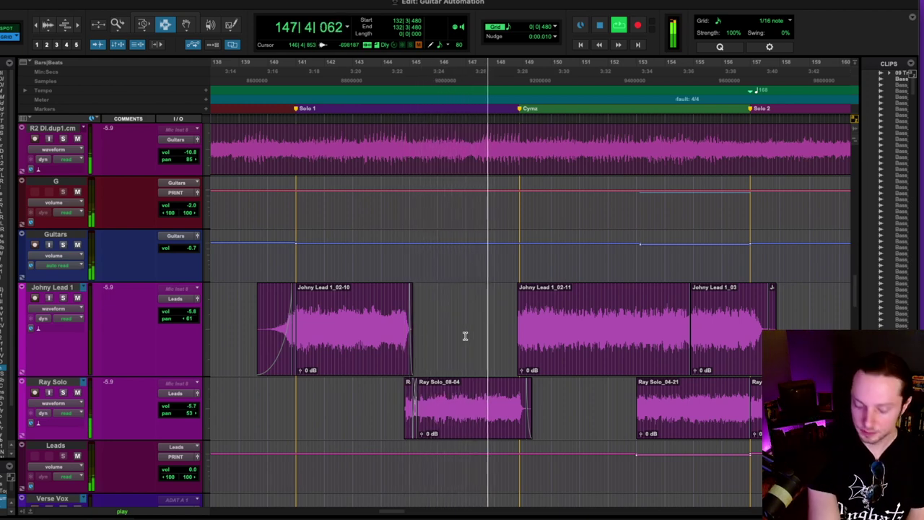
key(ctrl+bracketleft)
scroll(606, 338, right, 5)
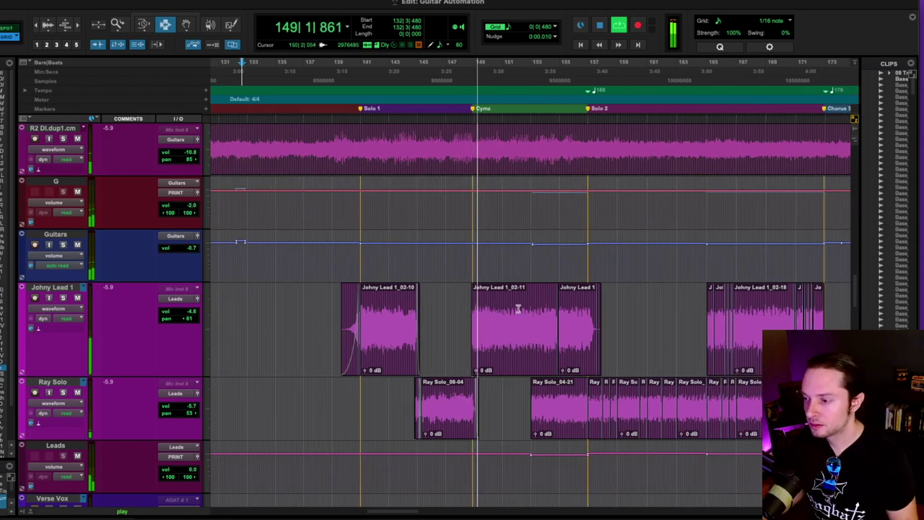
scroll(425, 318, left, 2)
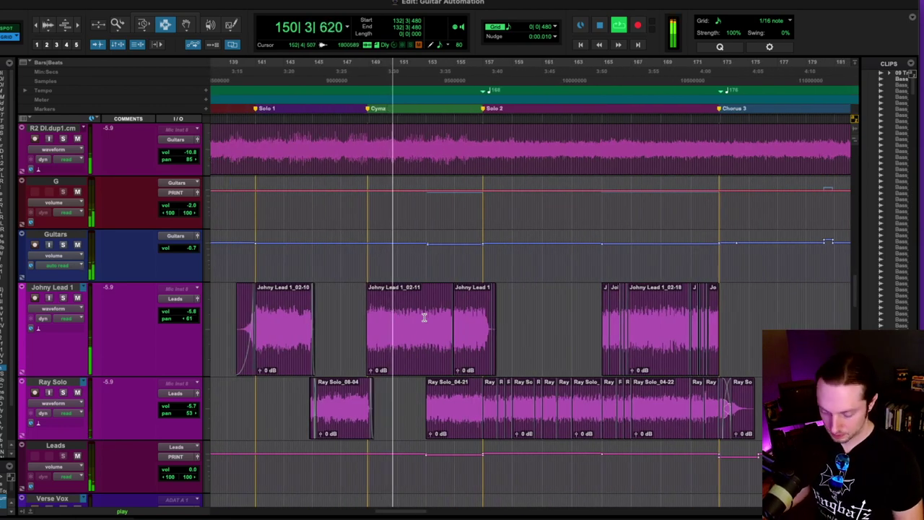
Scroll through the tracks and across the guitar solos during playback
scroll(425, 318, down, 2)
scroll(425, 318, up, 4)
scroll(425, 318, right, 3)
scroll(425, 318, right, 10)
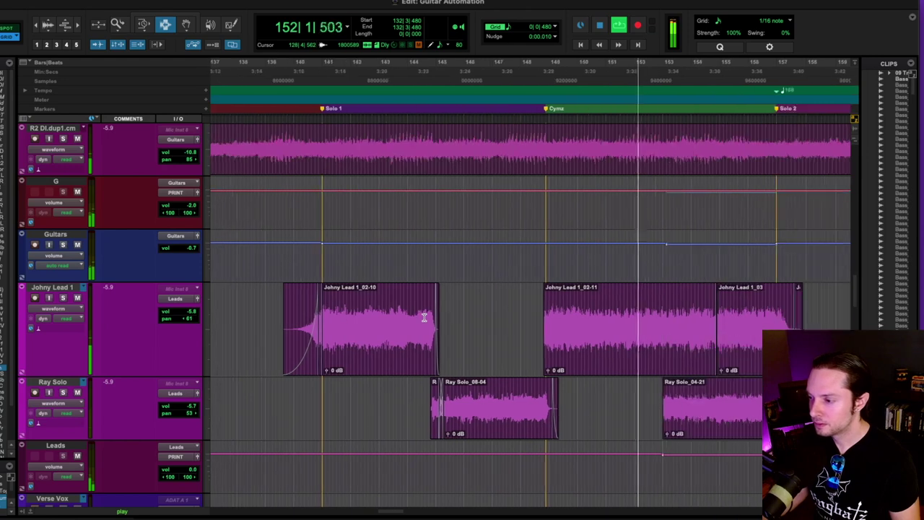
scroll(425, 318, right, 4)
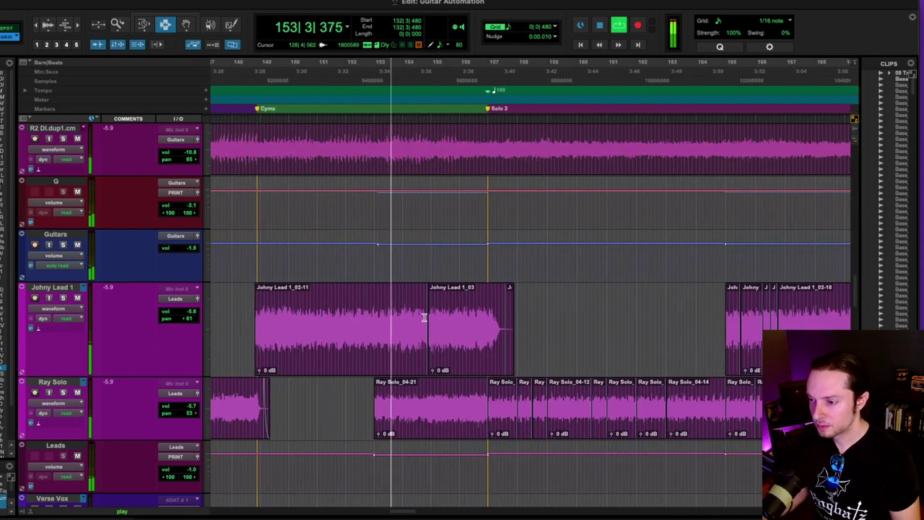
scroll(425, 318, right, 4)
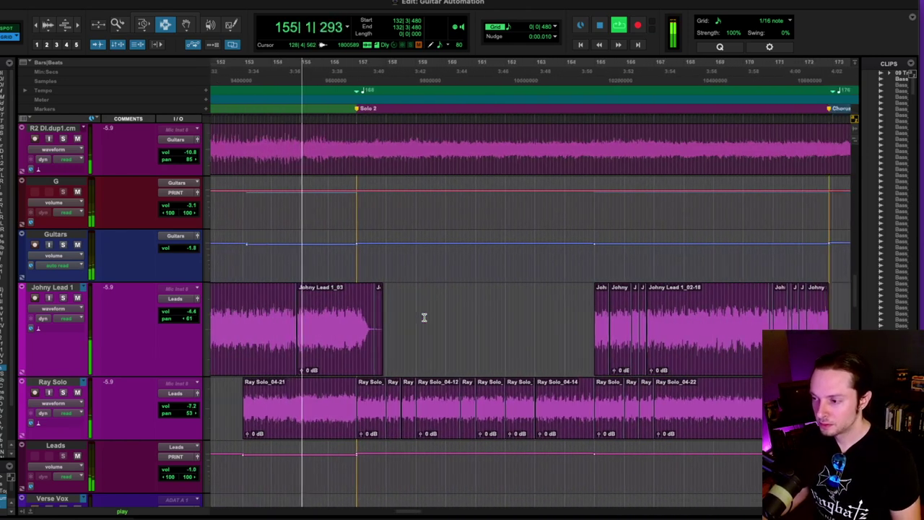
scroll(425, 318, down, 2)
scroll(425, 318, right, 2)
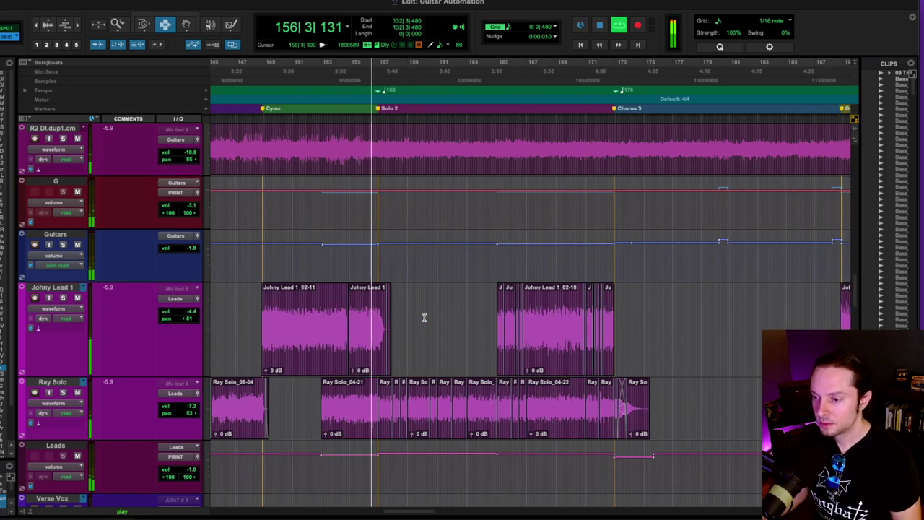
scroll(425, 317, right, 2)
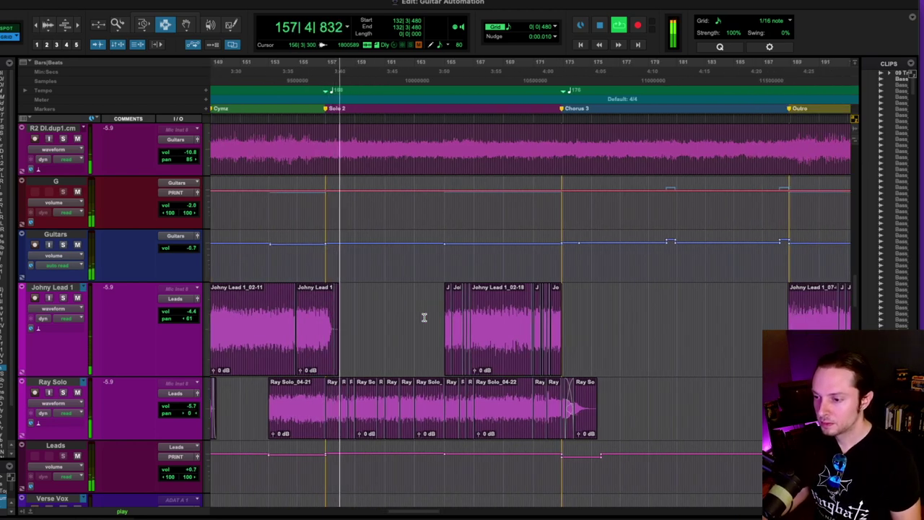
scroll(425, 318, up, 2)
scroll(425, 318, left, 2)
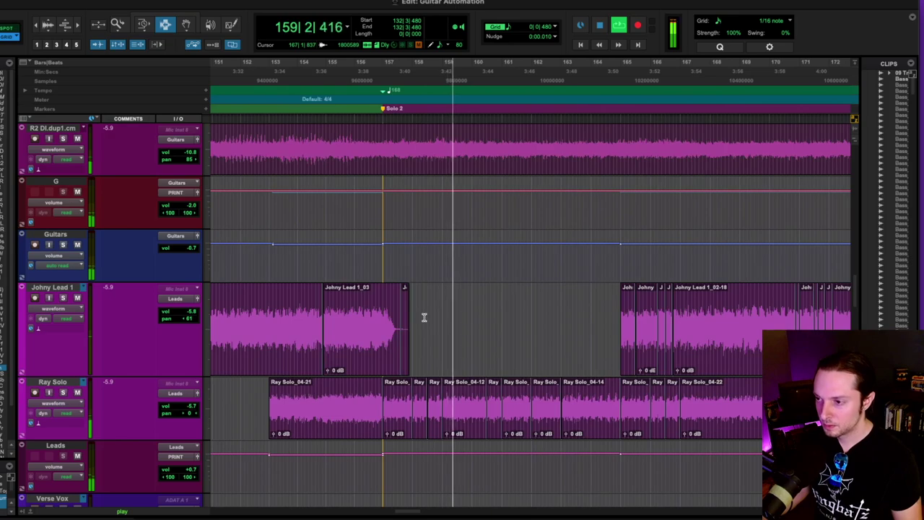
scroll(425, 318, up, 10)
scroll(425, 318, up, 3)
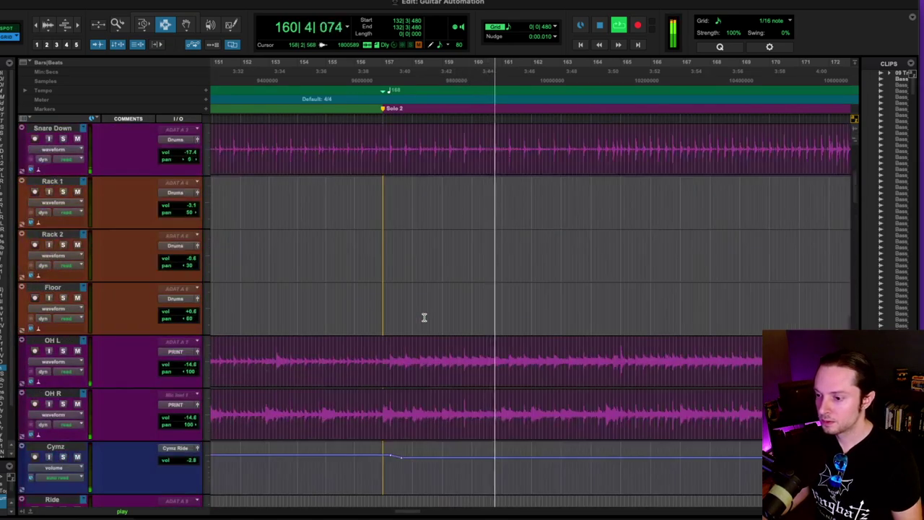
scroll(424, 318, down, 10)
scroll(424, 318, down, 6)
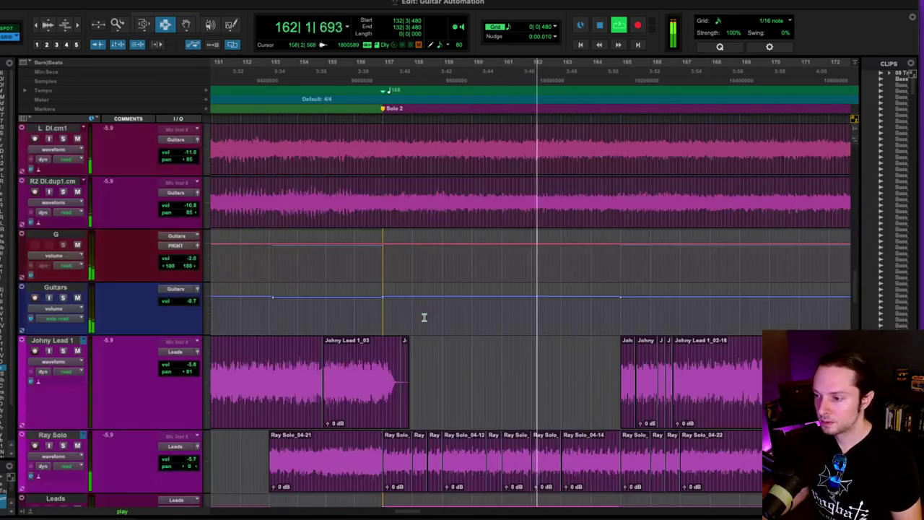
scroll(424, 318, up, 2)
scroll(425, 318, down, 2)
scroll(425, 318, right, 5)
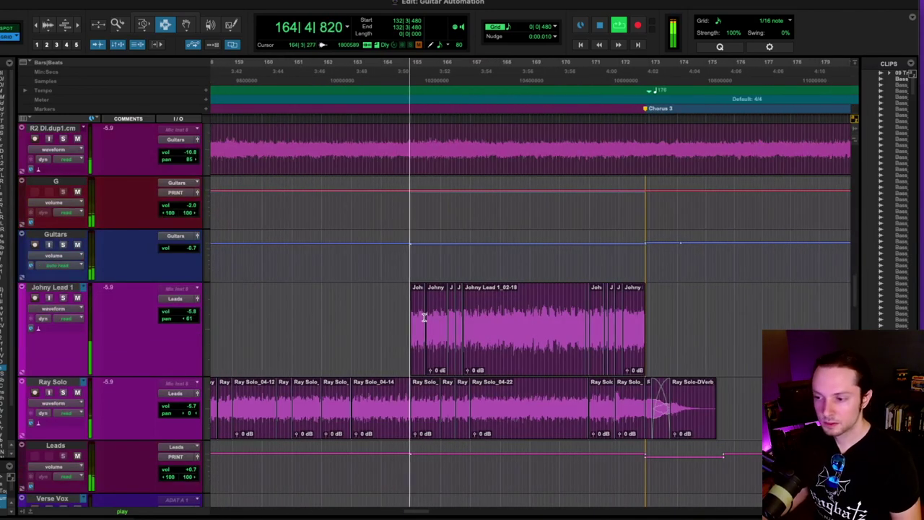
scroll(424, 318, right, 2)
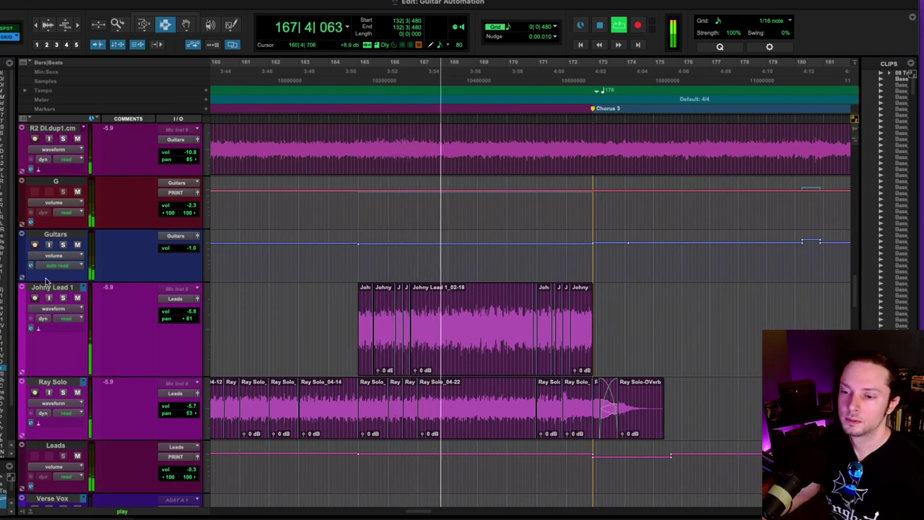
Make the Guitars track lane taller to show its volume breakpoints, then stop playback
drag(105, 276, 105, 296)
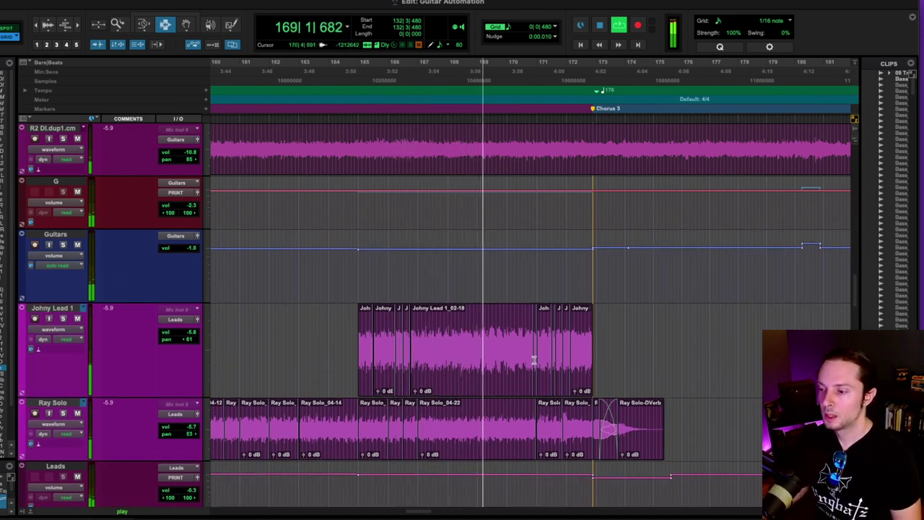
scroll(533, 355, left, 1)
scroll(533, 355, down, 1)
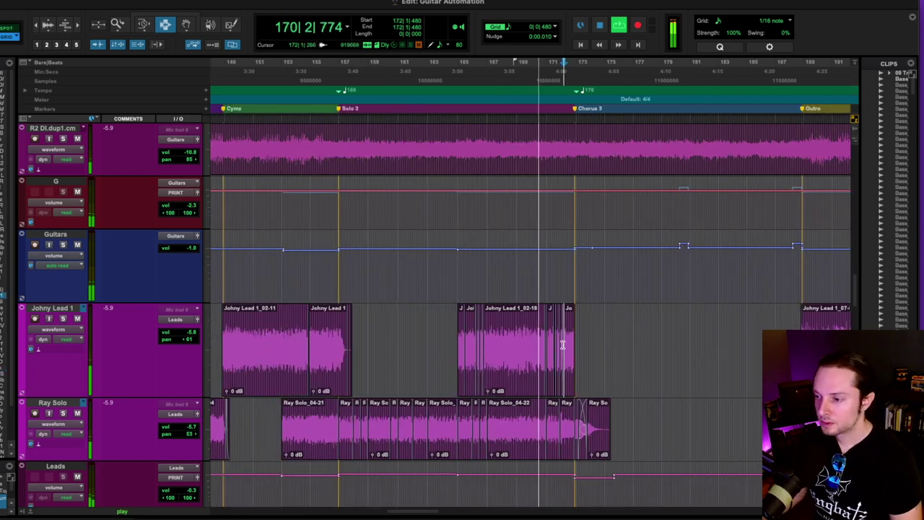
scroll(388, 334, up, 2)
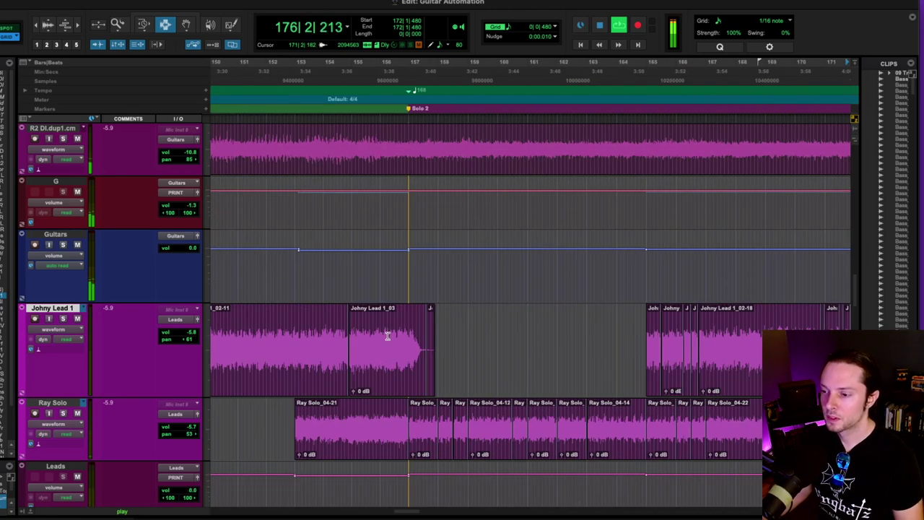
key(space)
Scroll the timeline back to the Solo 1 marker around bar 138
scroll(388, 336, left, 5)
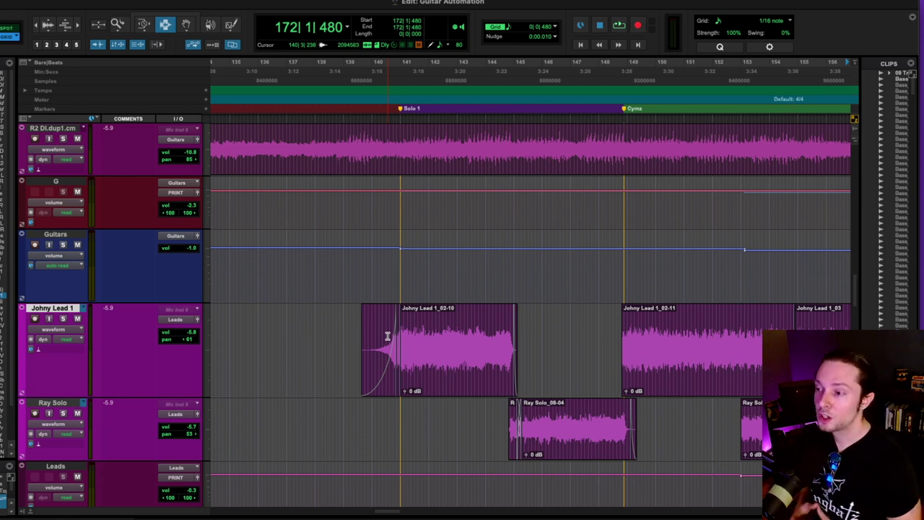
scroll(398, 279, right, 3)
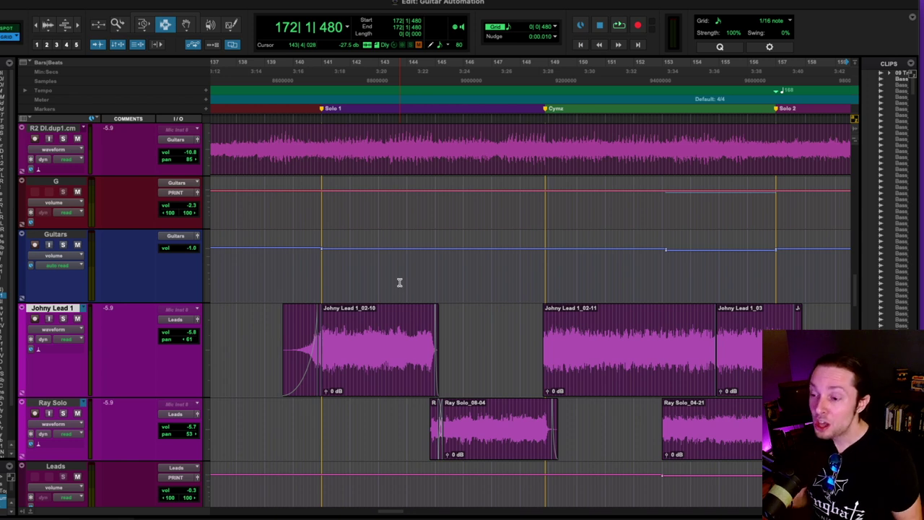
scroll(399, 282, left, 5)
Play the Guitars track from successive start points moving toward bar 142
click(401, 258)
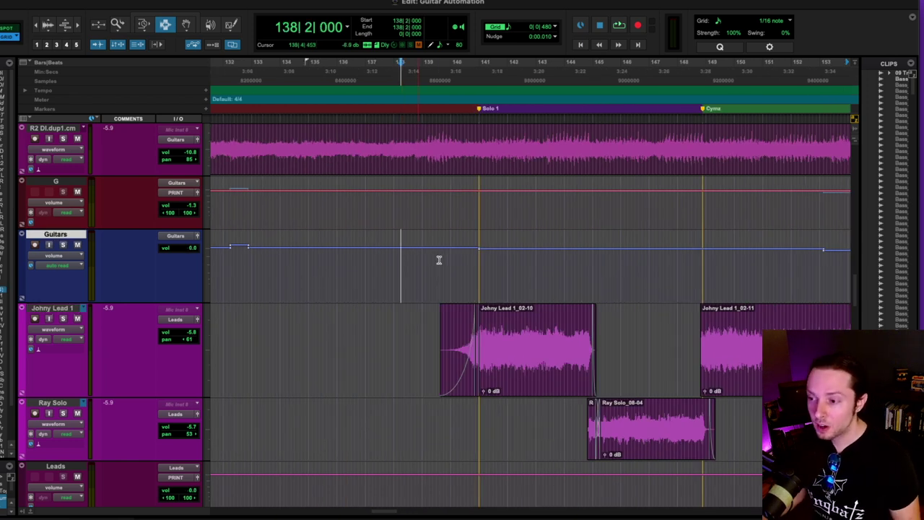
key(Tab)
click(463, 255)
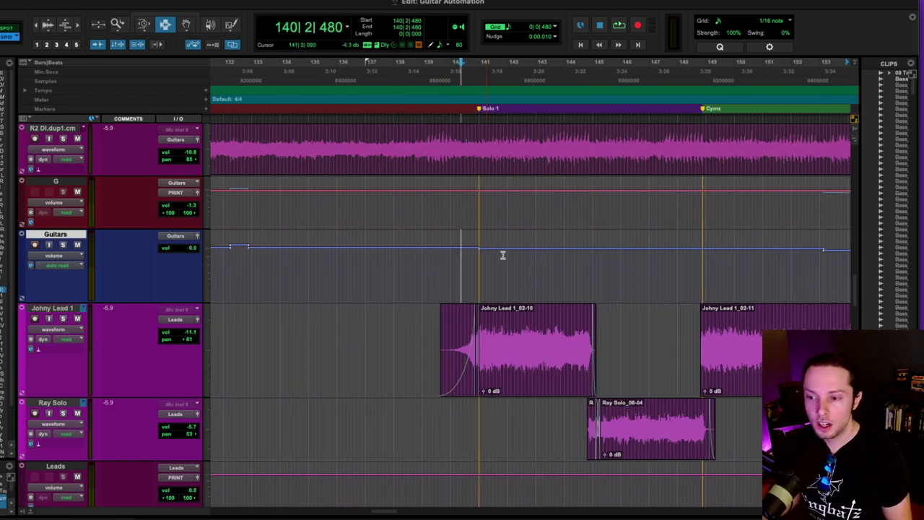
click(520, 256)
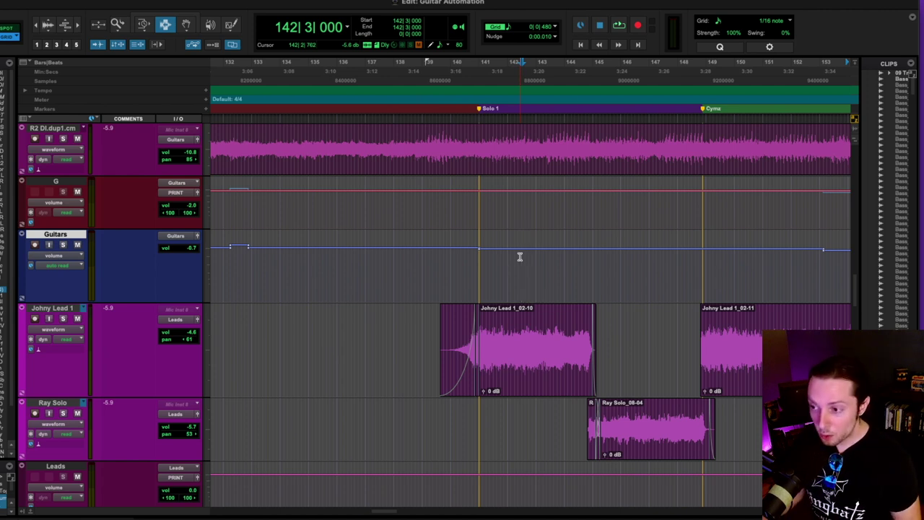
Zoom out and set the start to 139|2|000 on Johny Lead 1, just before Solo 1
scroll(520, 256, right, 2)
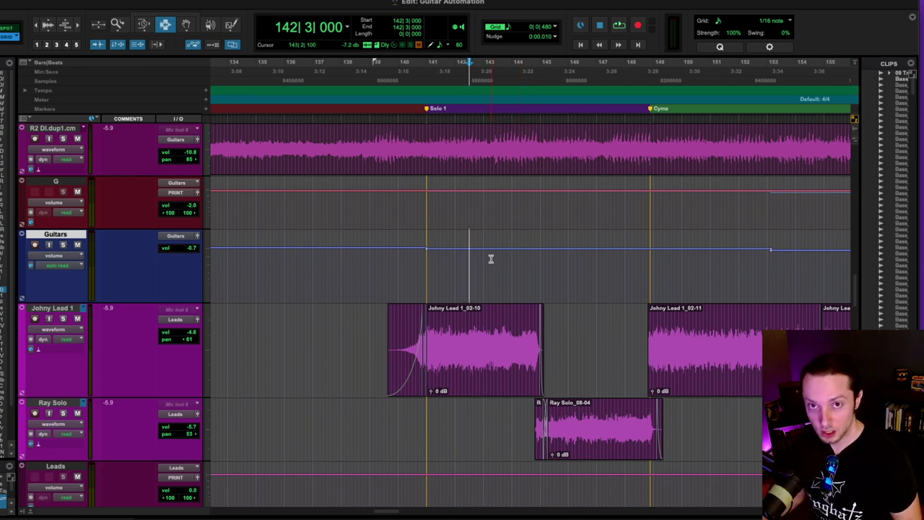
scroll(505, 257, right, 3)
key(r)
scroll(491, 259, right, 2)
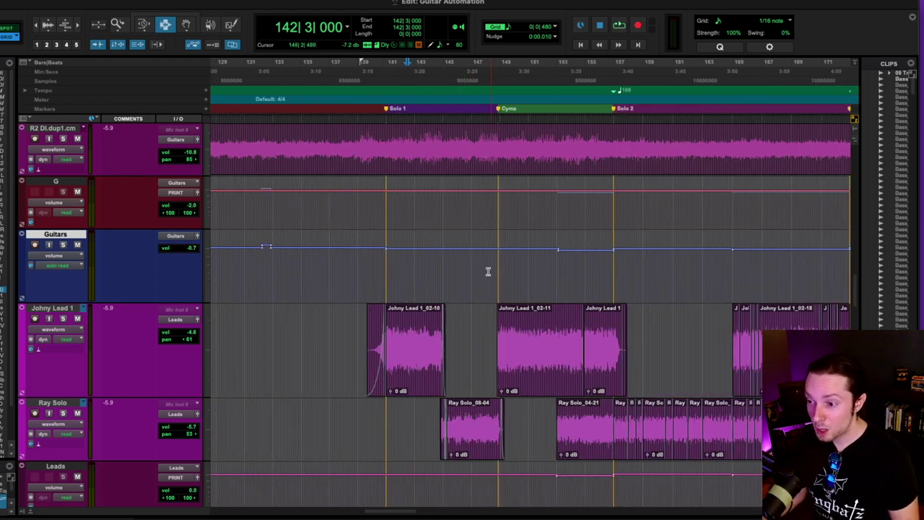
click(362, 316)
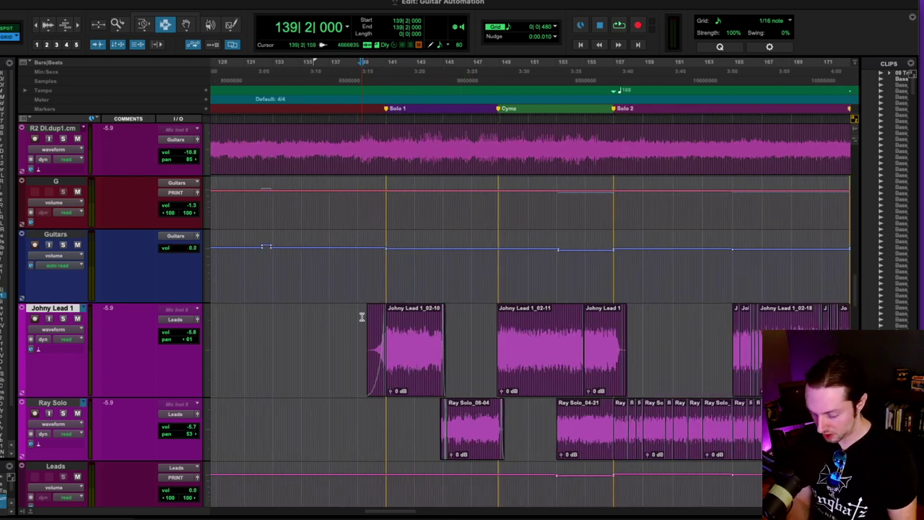
Switch Johny Lead 1 and Ray Solo to show their volume automation lines
key(ctrl+minus)
click(363, 430)
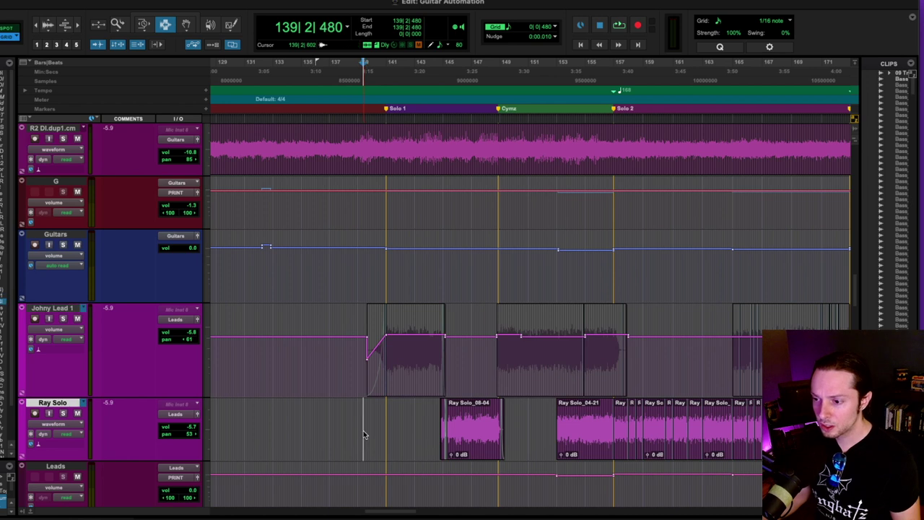
key(ctrl+minus)
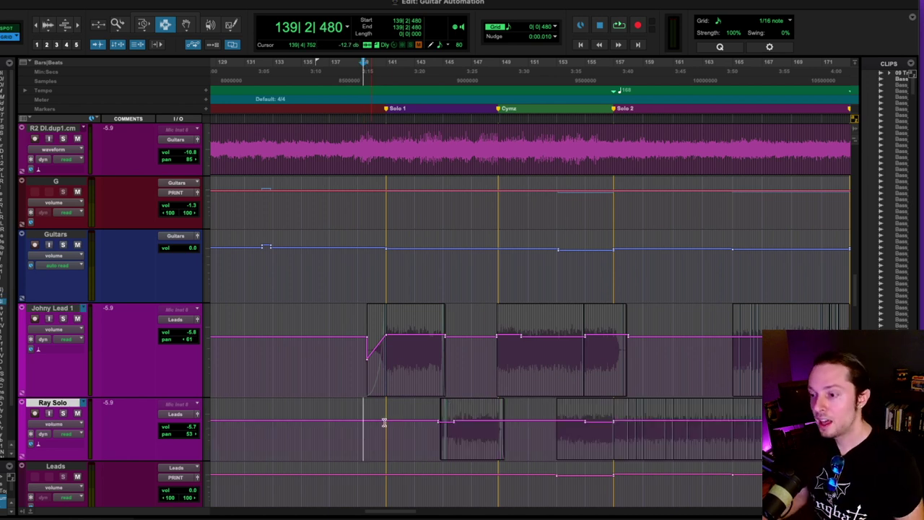
Select the Leads track and place the edit point around bars 153–154
scroll(391, 419, right, 3)
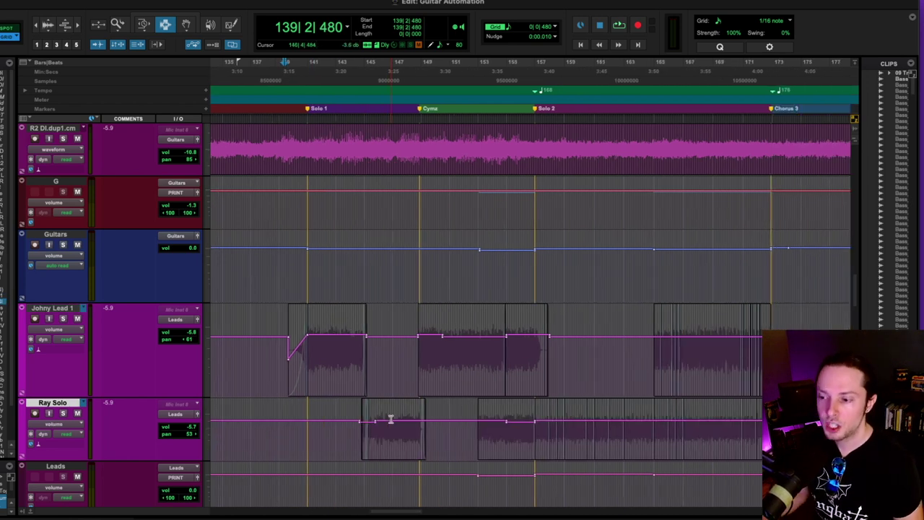
scroll(391, 419, right, 1)
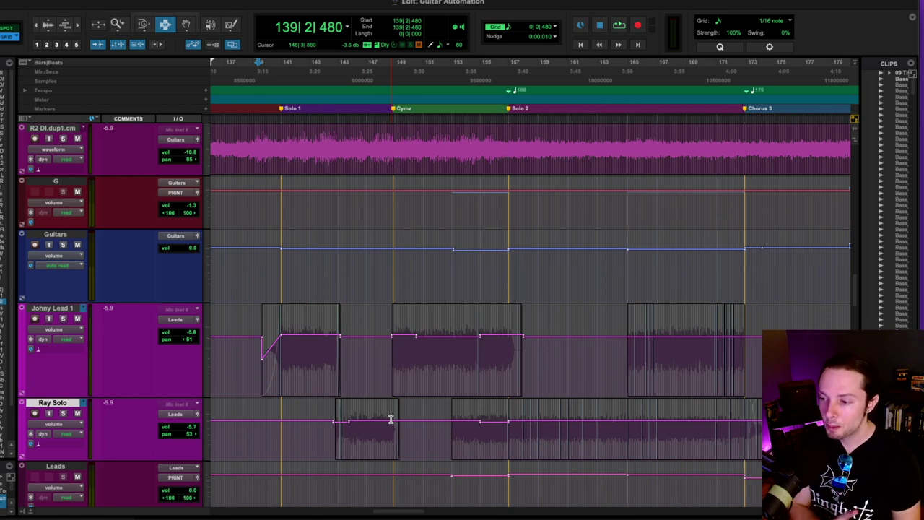
scroll(470, 400, down, 1)
click(470, 400)
scroll(470, 400, up, 3)
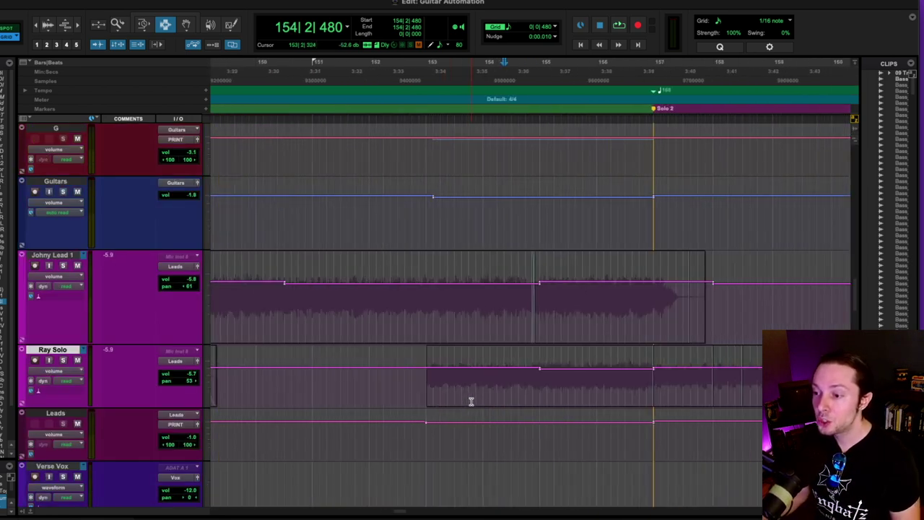
scroll(471, 401, down, 2)
click(474, 427)
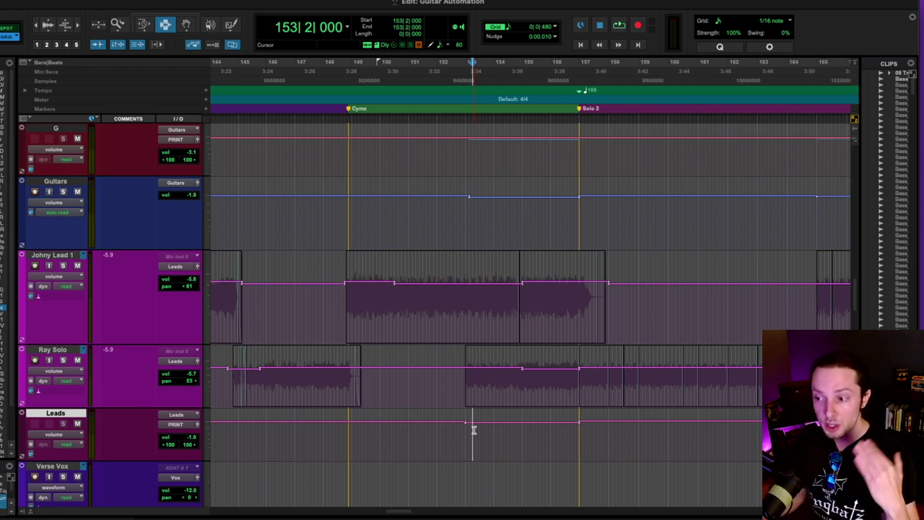
Step the Leads edit point to bar 153 beat 4, bar 160 and bar 168
click(486, 428)
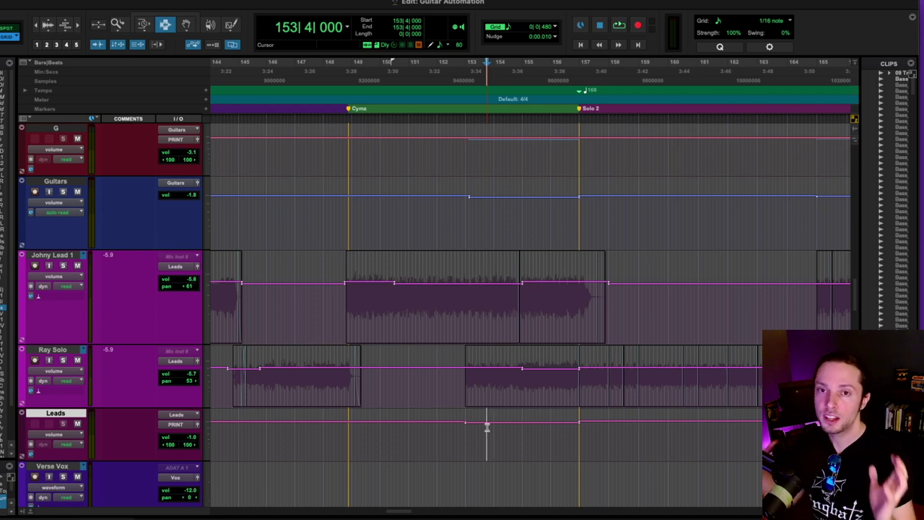
scroll(517, 426, right, 3)
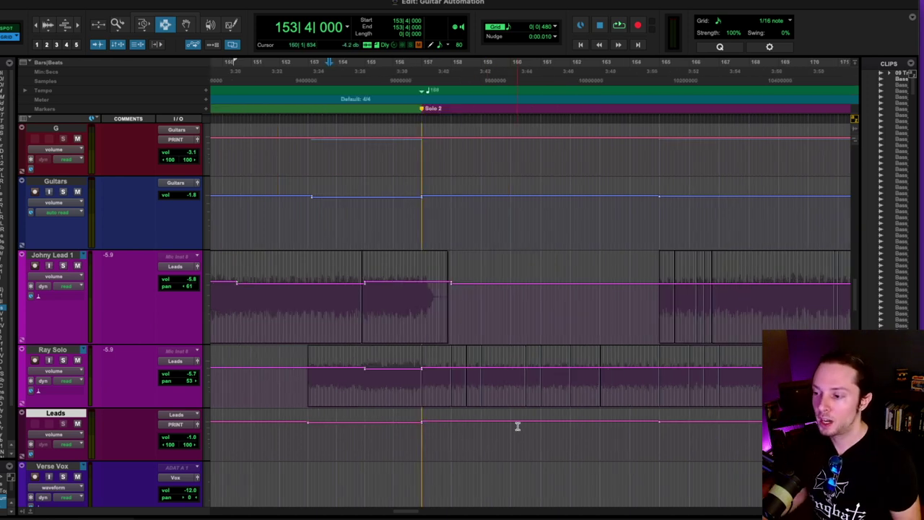
click(517, 426)
scroll(517, 426, right, 1)
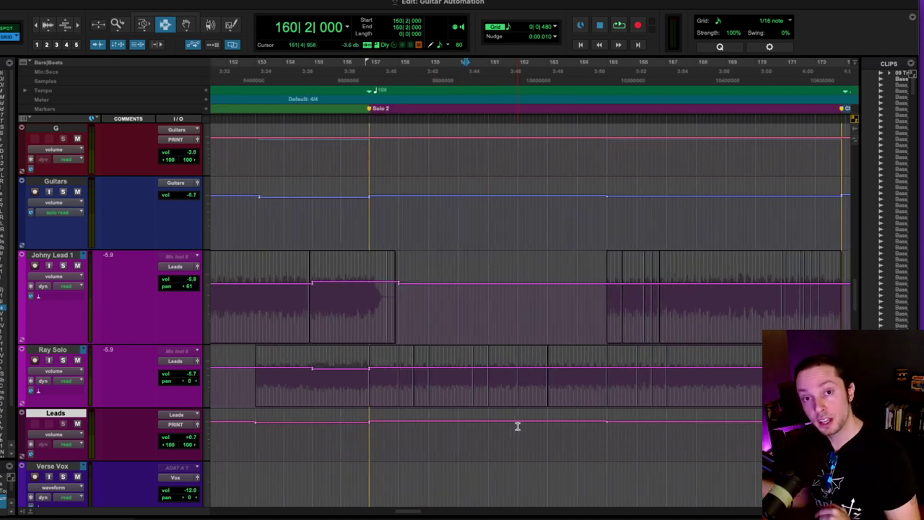
scroll(517, 426, right, 3)
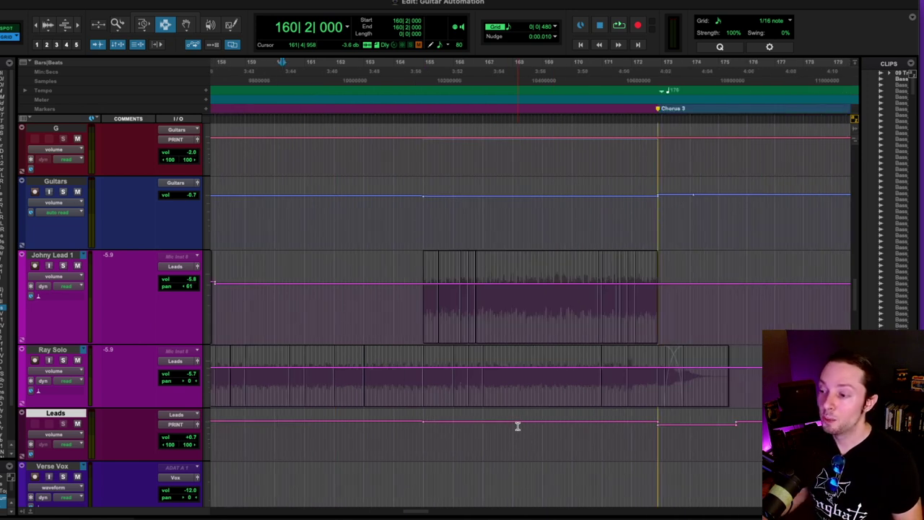
click(526, 423)
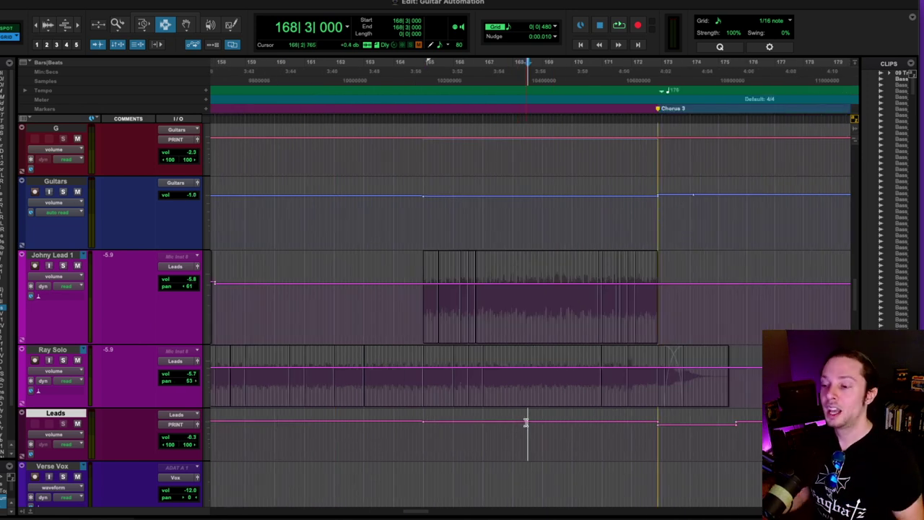